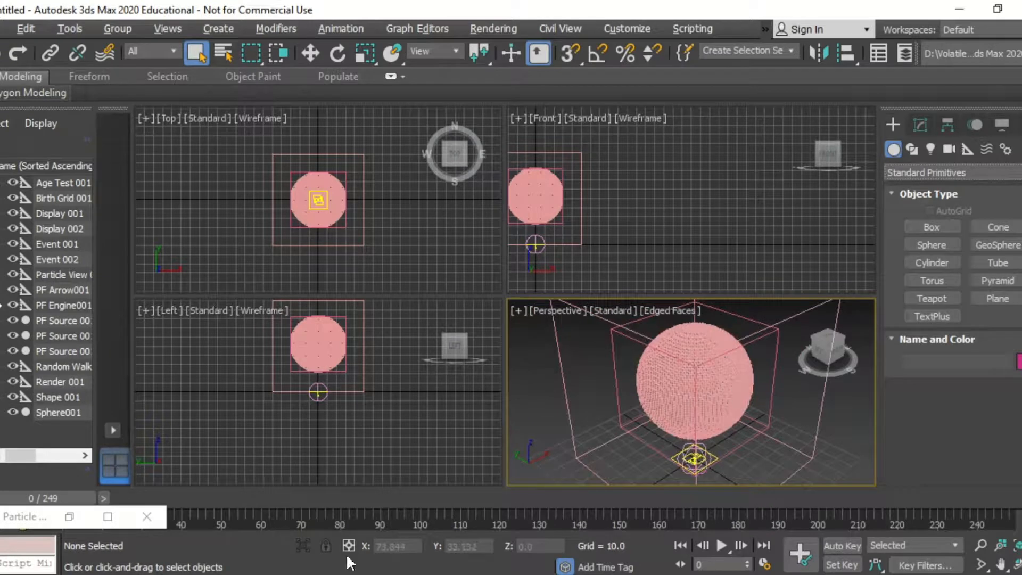
Play the Particles Repelling.avi preview in Windows Media Player, then pause it and minimize the player
right_click(286, 574)
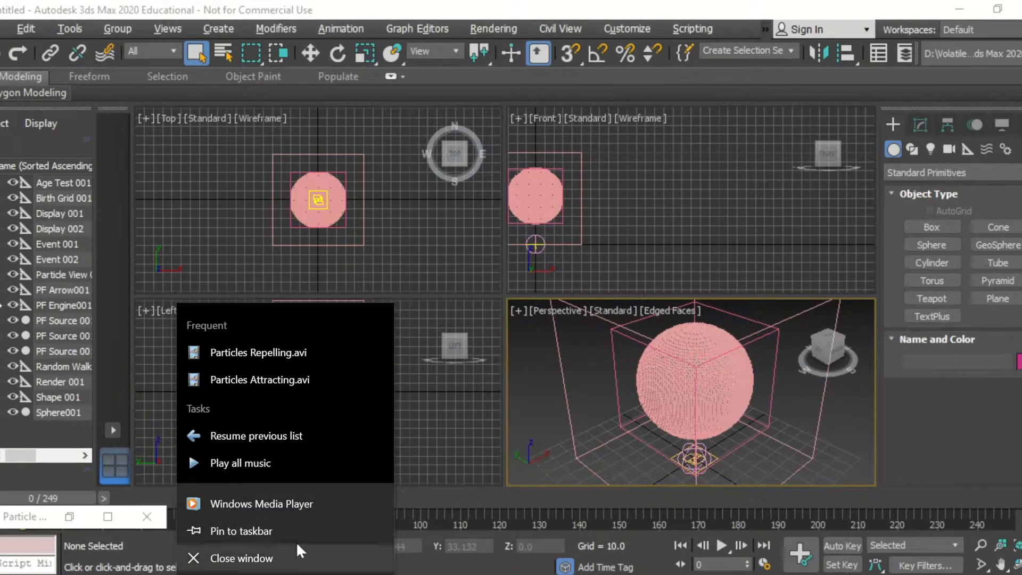
click(302, 351)
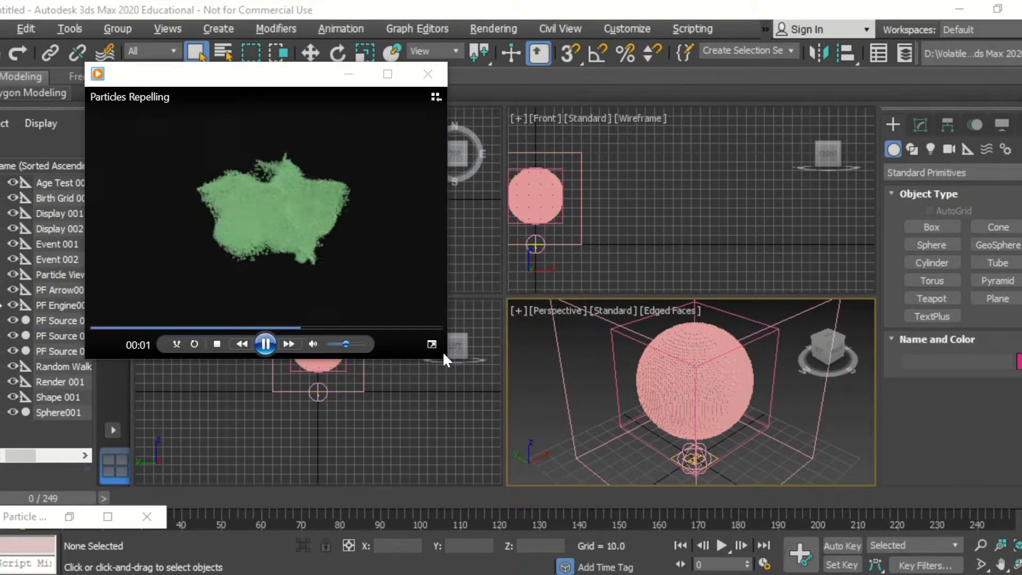
click(265, 345)
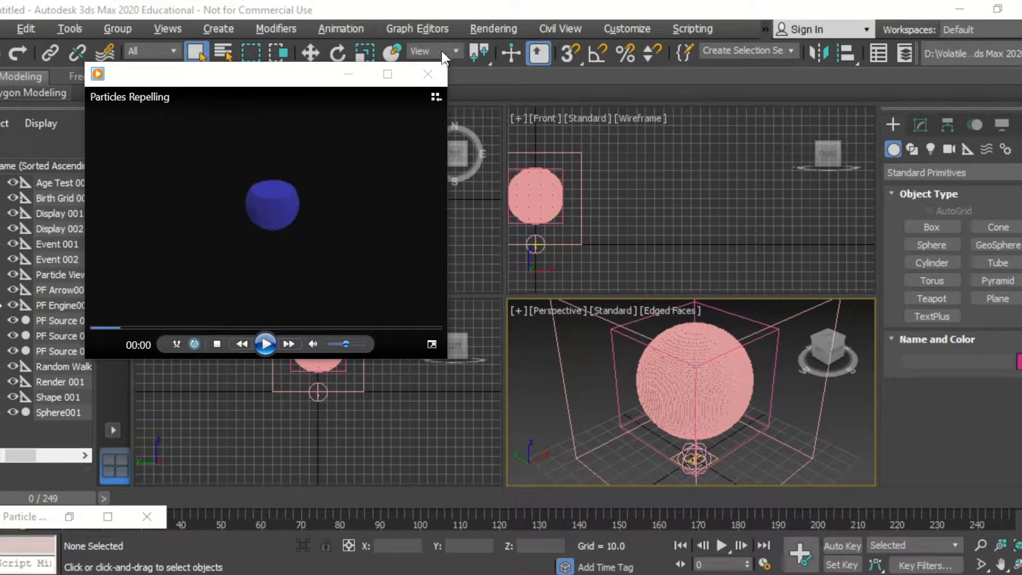
click(359, 74)
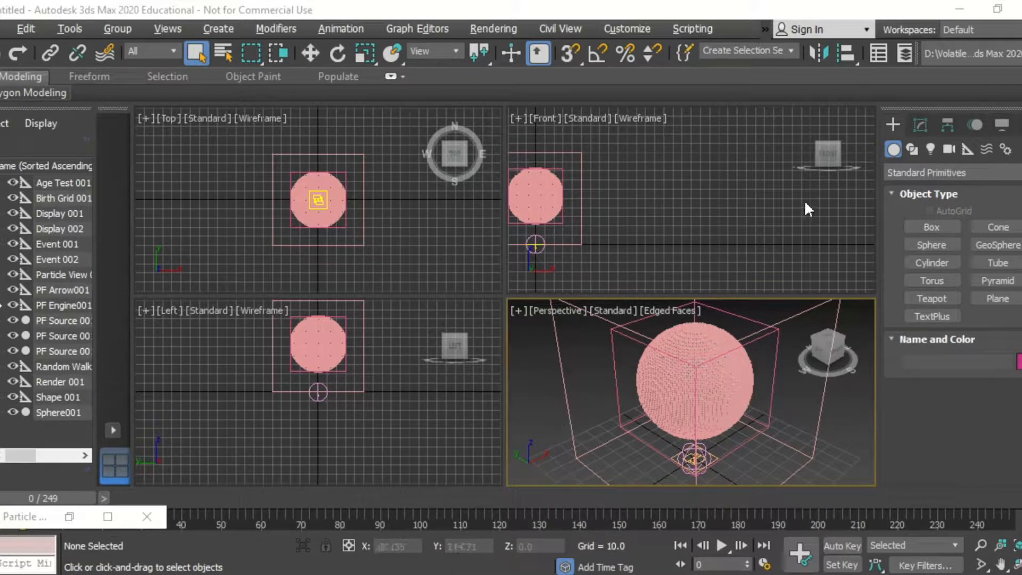
Create a box about 79 long, 71 wide and 62 high in the perspective view, away from the particle sphere
click(925, 225)
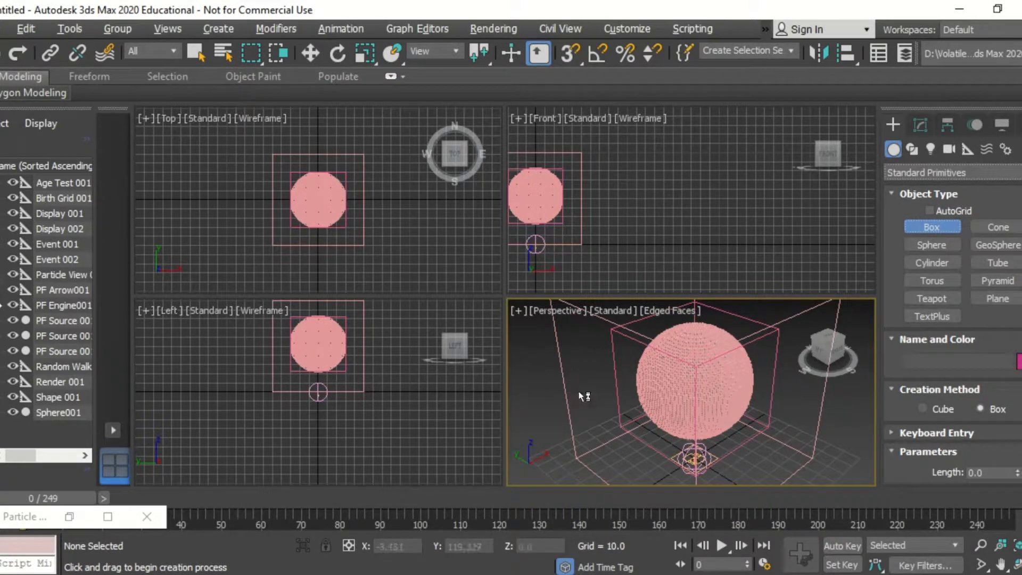
scroll(584, 393, down, 4)
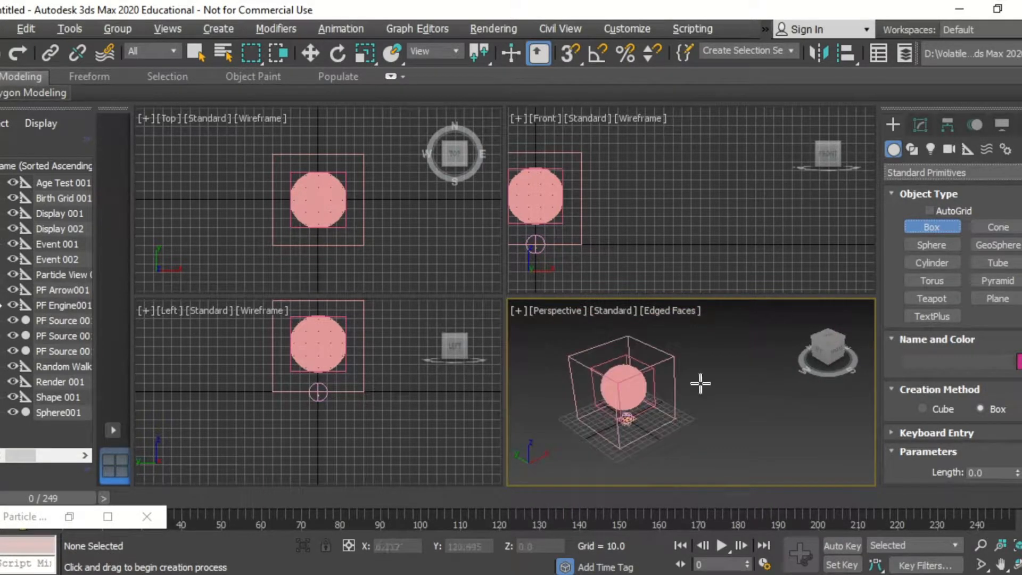
drag(700, 346, 704, 367)
click(705, 356)
click(700, 341)
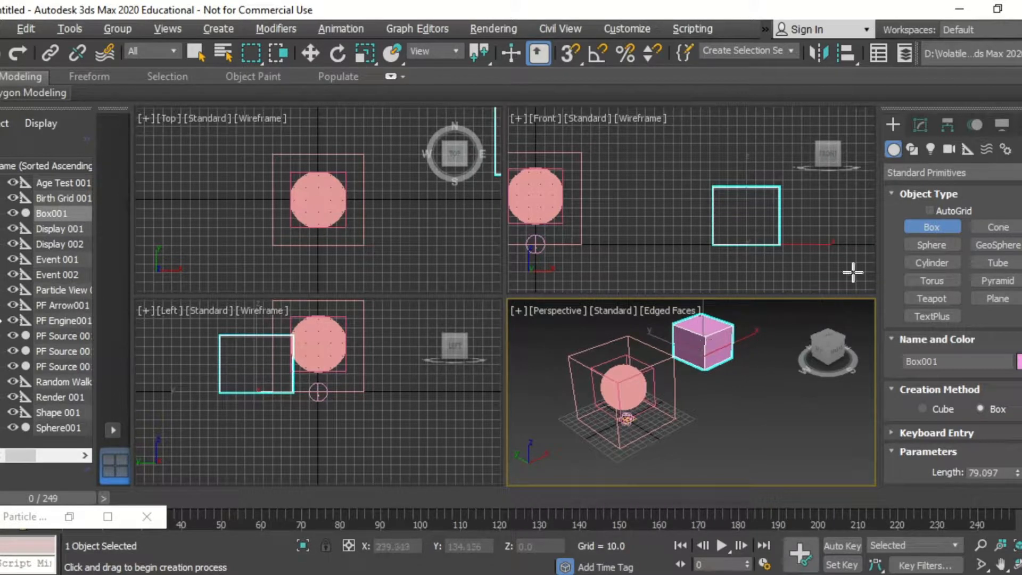
Set the box's length, width and height to 60 and move it to about X 298, Y 1.5, in line with the sphere
click(919, 126)
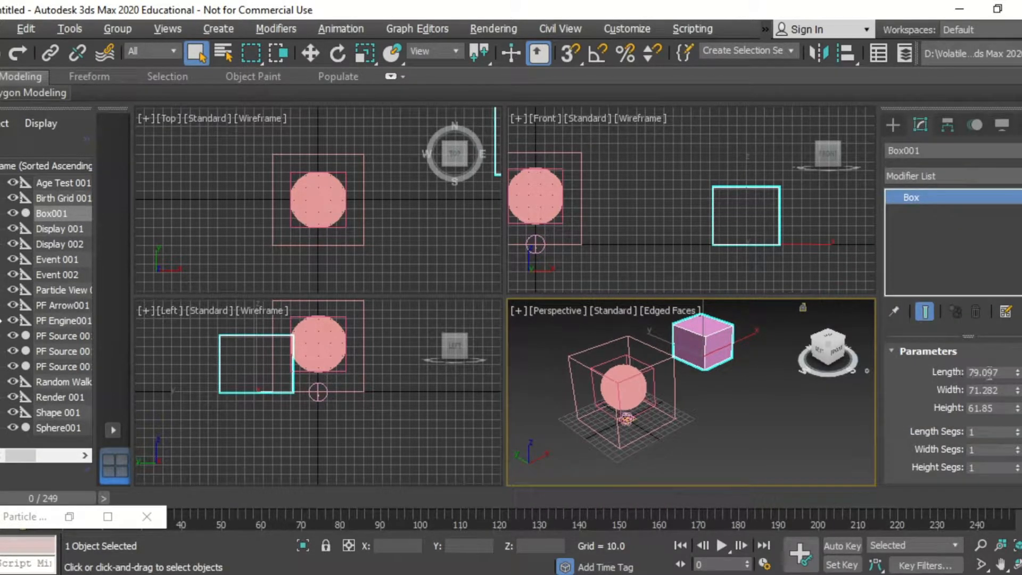
double_click(992, 373)
text(60)
key(Tab)
text(60)
key(Tab)
text(60)
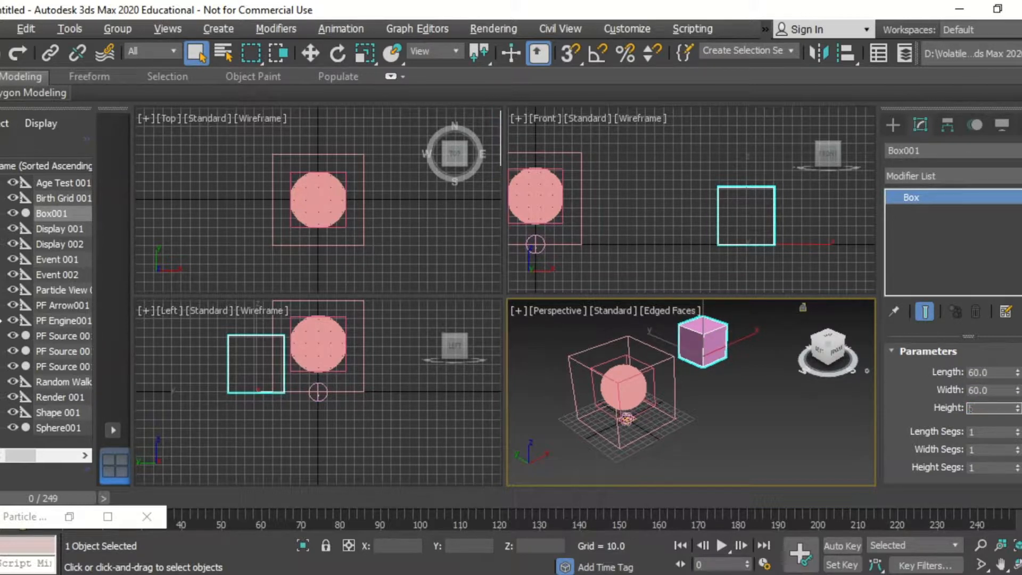
key(Tab)
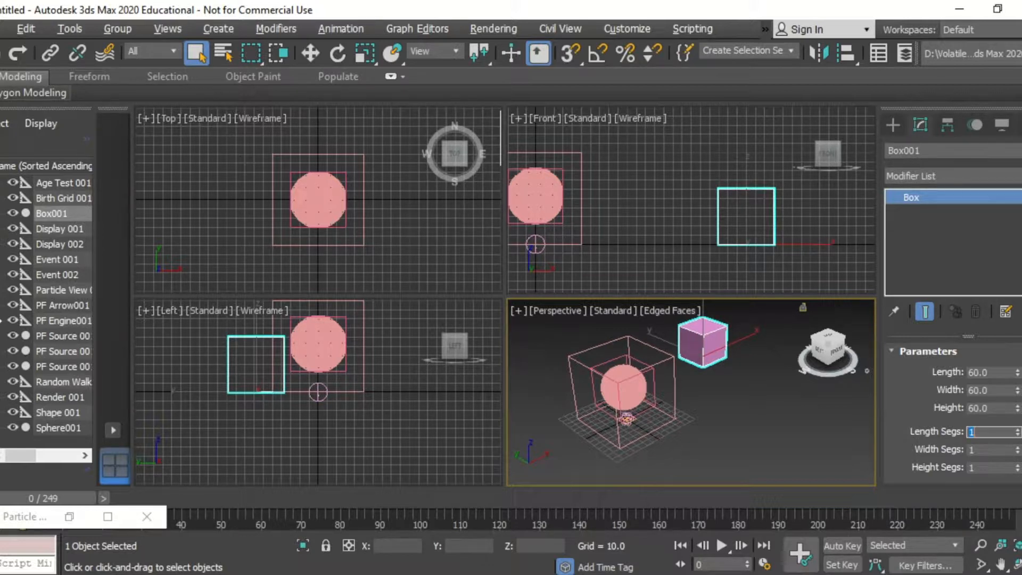
key(w)
Open Particle View from the PF Source setup in the Particle Systems category
click(893, 124)
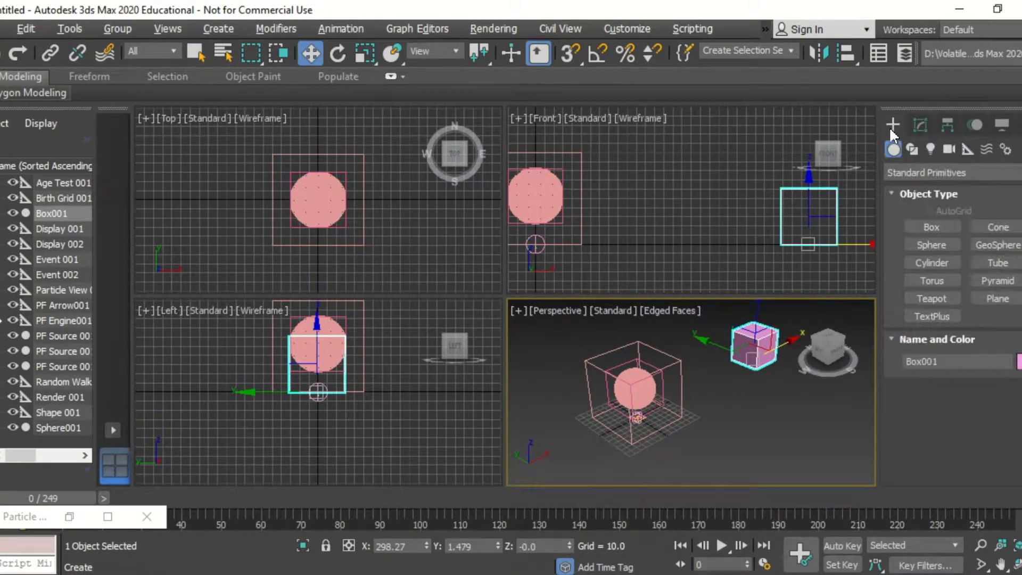
click(908, 172)
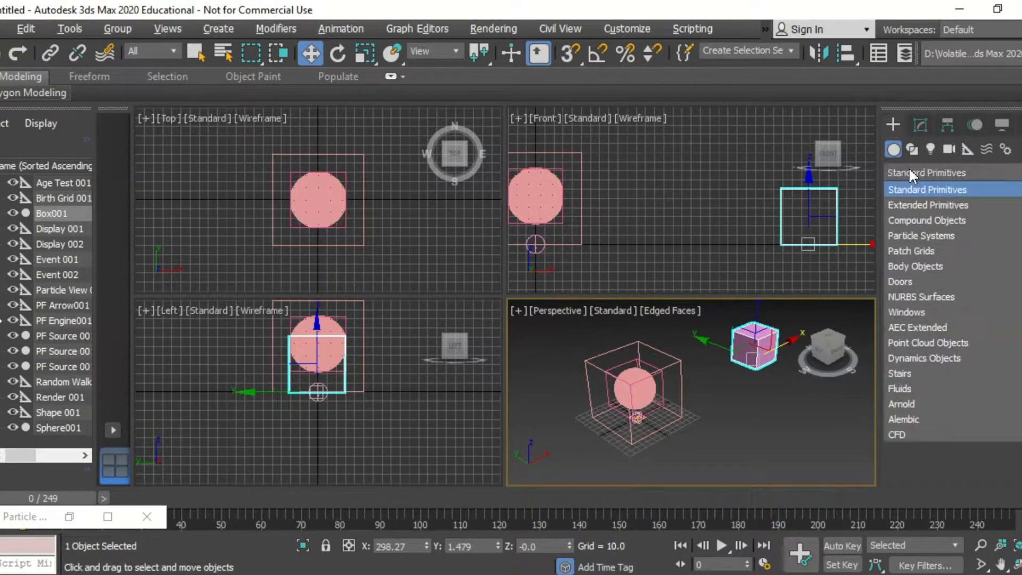
click(925, 237)
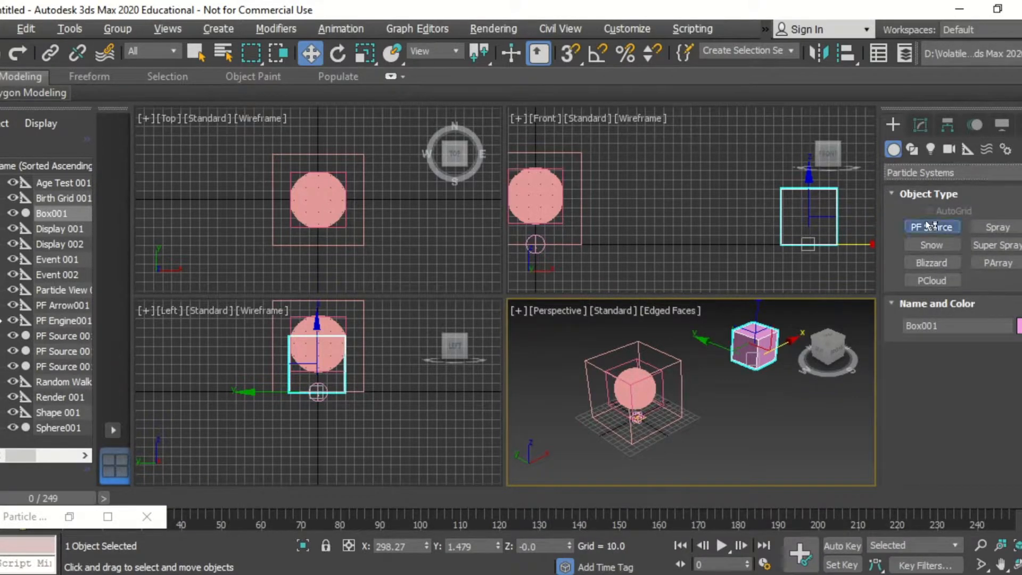
click(926, 228)
click(967, 398)
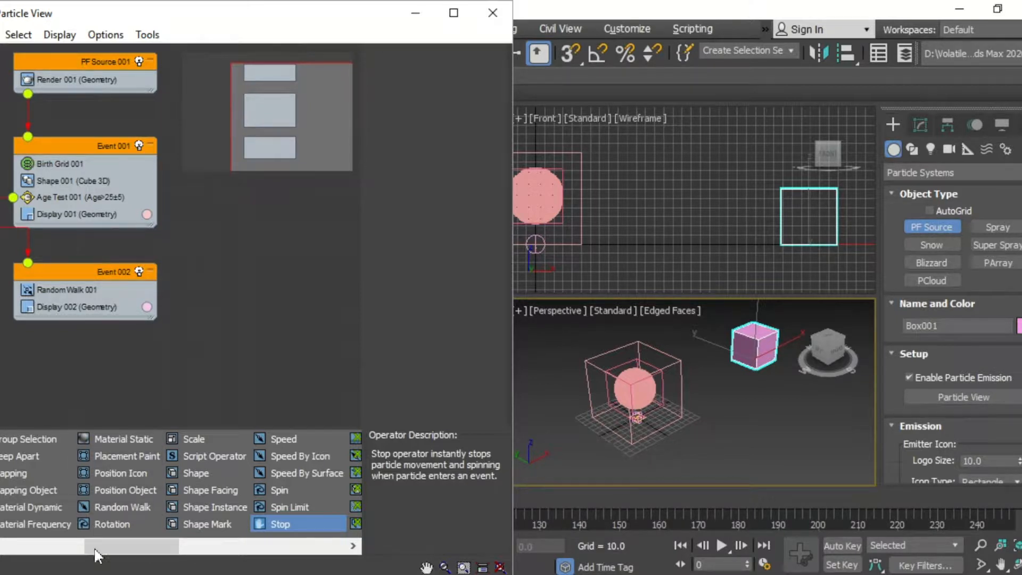
Add a Find Target test as a new event and place it directly below Event 002
drag(99, 548, 11, 543)
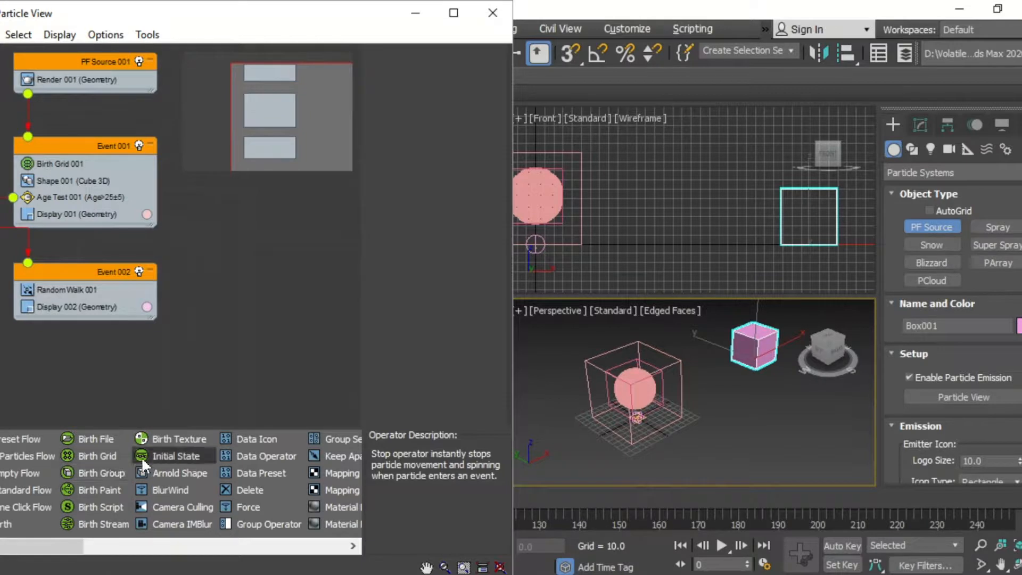
click(354, 548)
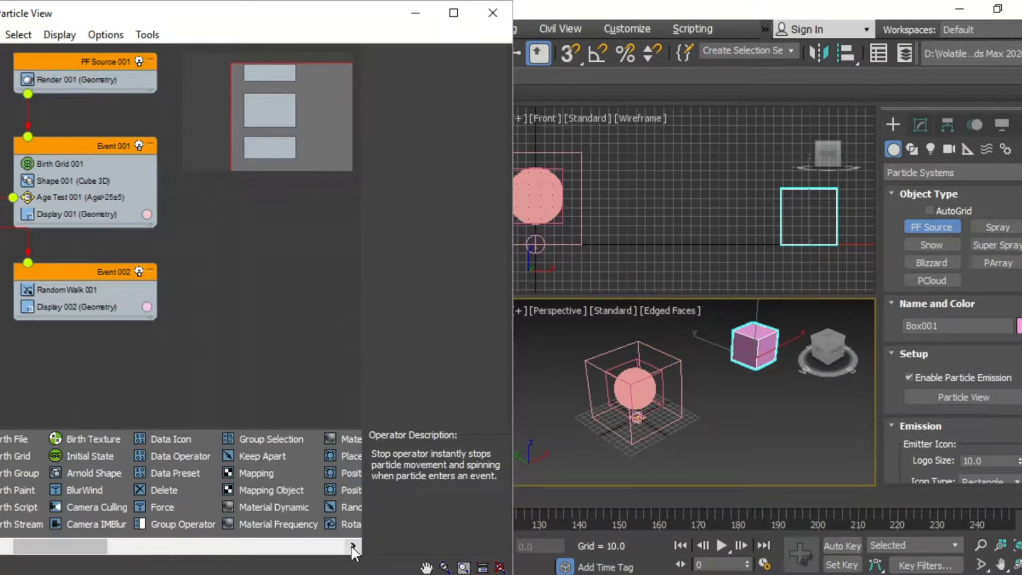
click(354, 548)
click(354, 548)
click(354, 548)
click(354, 549)
click(353, 549)
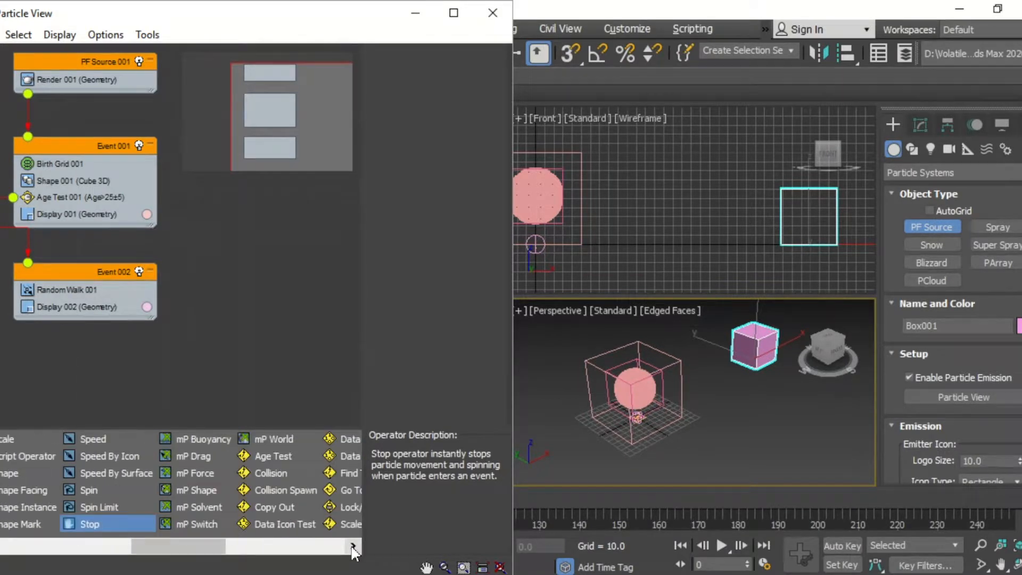
click(353, 549)
click(354, 548)
drag(197, 470, 82, 368)
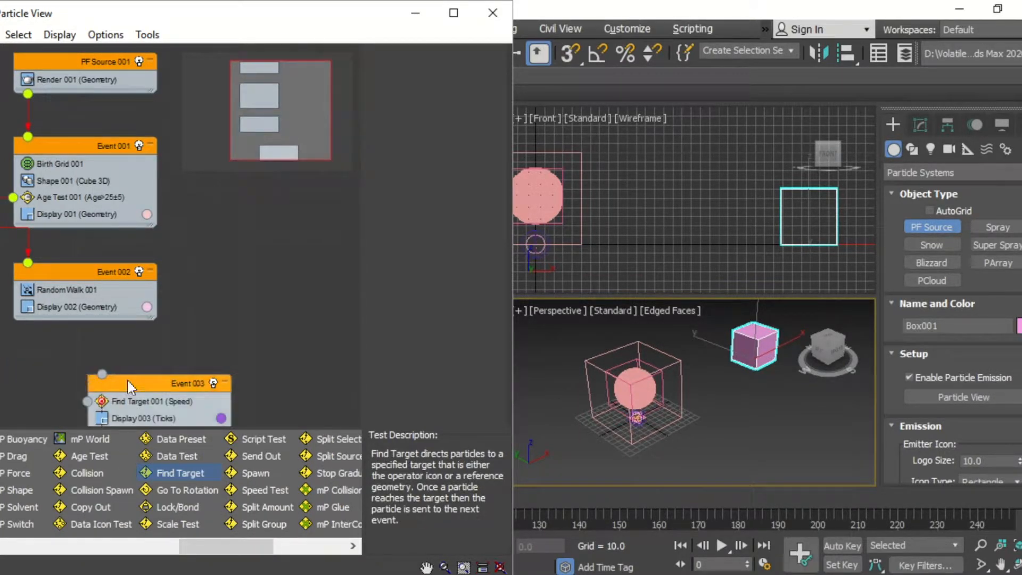
drag(142, 387, 66, 356)
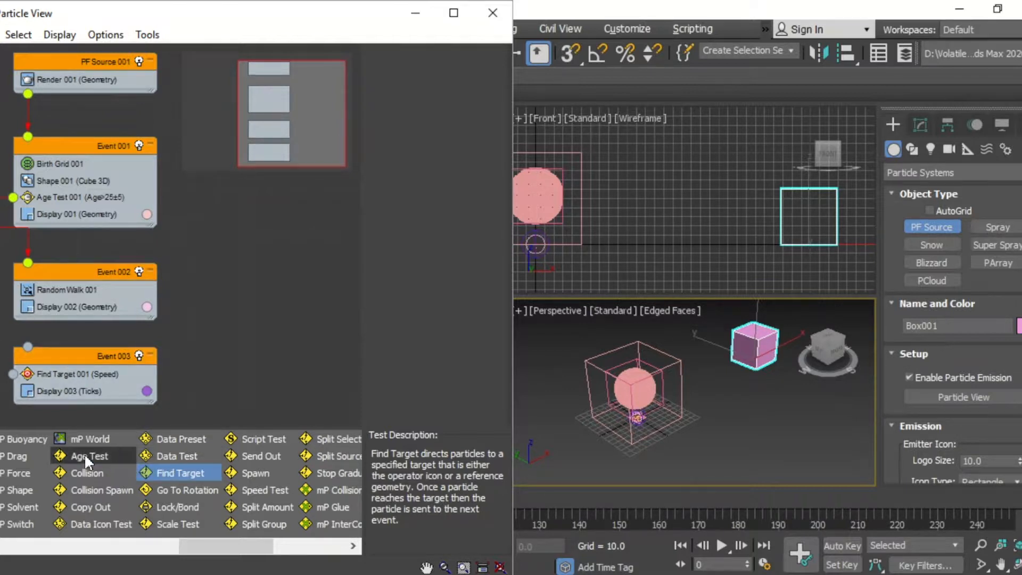
Add an Age Test to Event 002 and wire its output to the Find Target event
drag(84, 453, 69, 296)
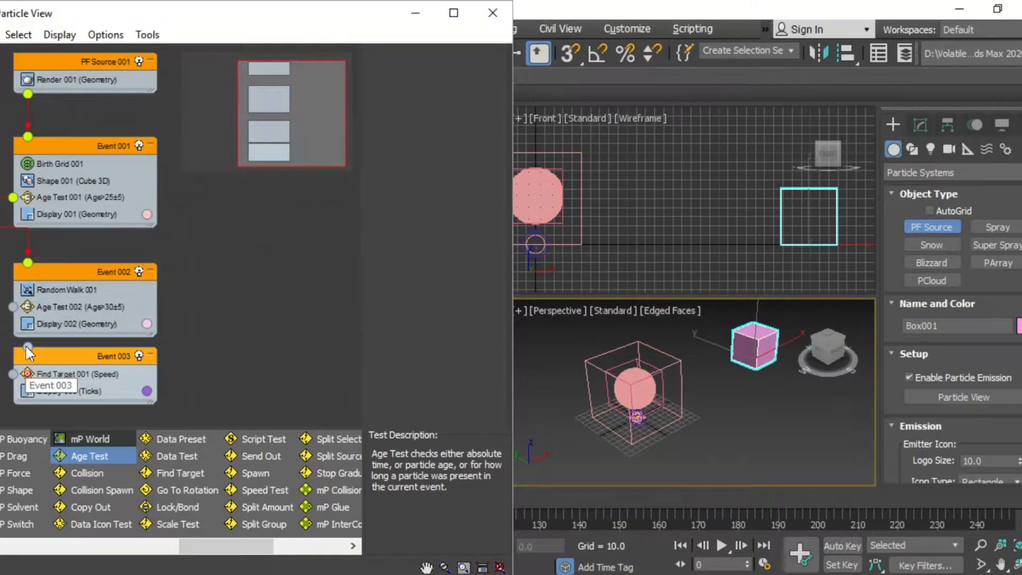
drag(26, 346, 14, 304)
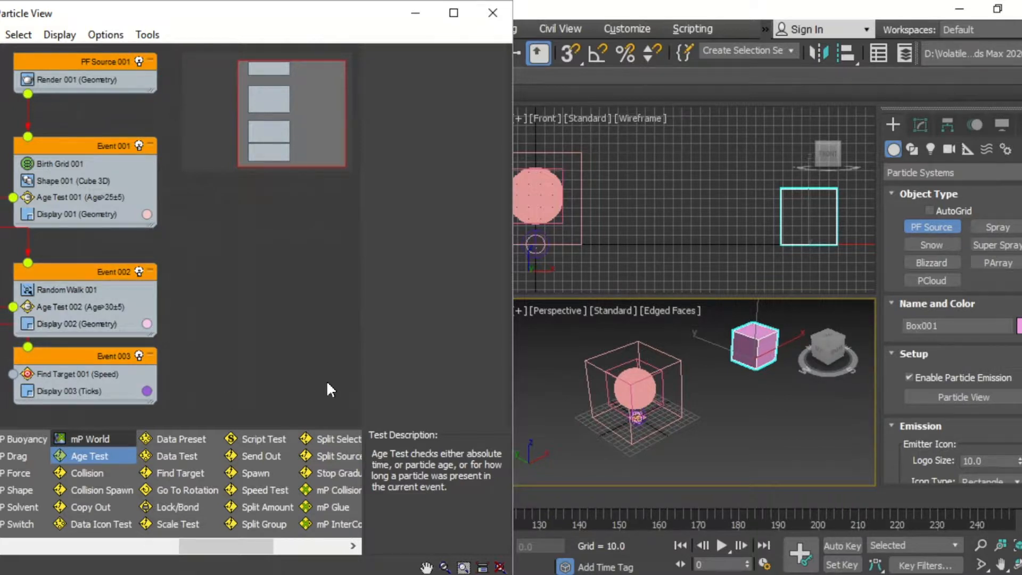
Set the Event 002 Age Test's test value to 120 and its variation to 50
click(77, 308)
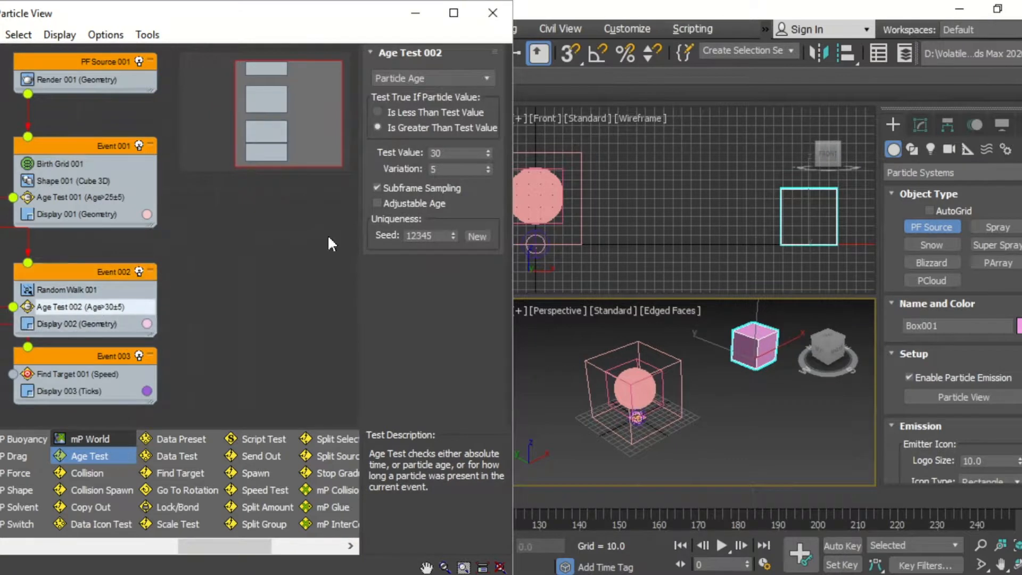
double_click(442, 153)
text(120)
key(Tab)
text(50)
key(Return)
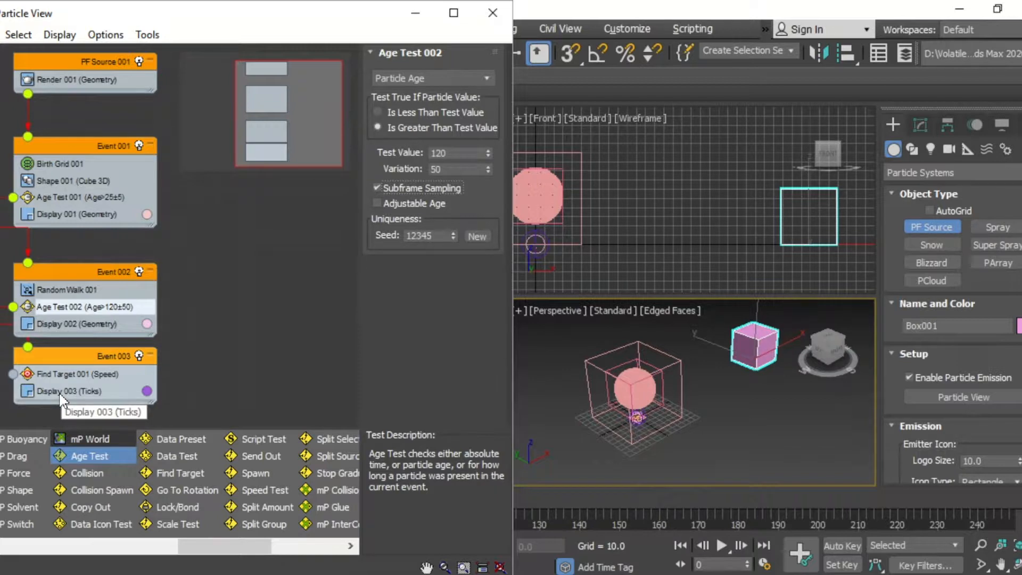
Set the Find Target test to use mesh objects and add Box001 as its target
click(63, 372)
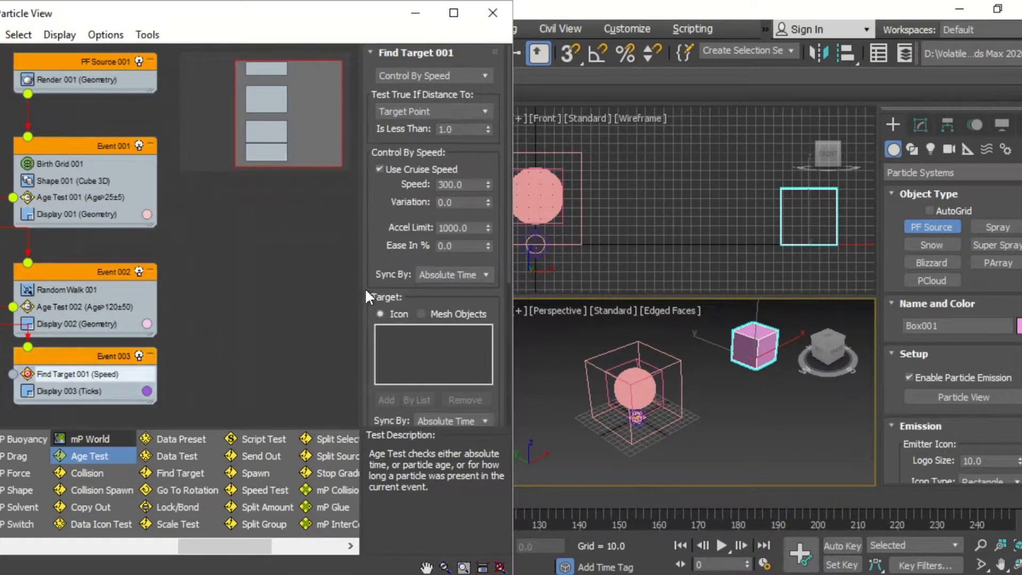
click(418, 310)
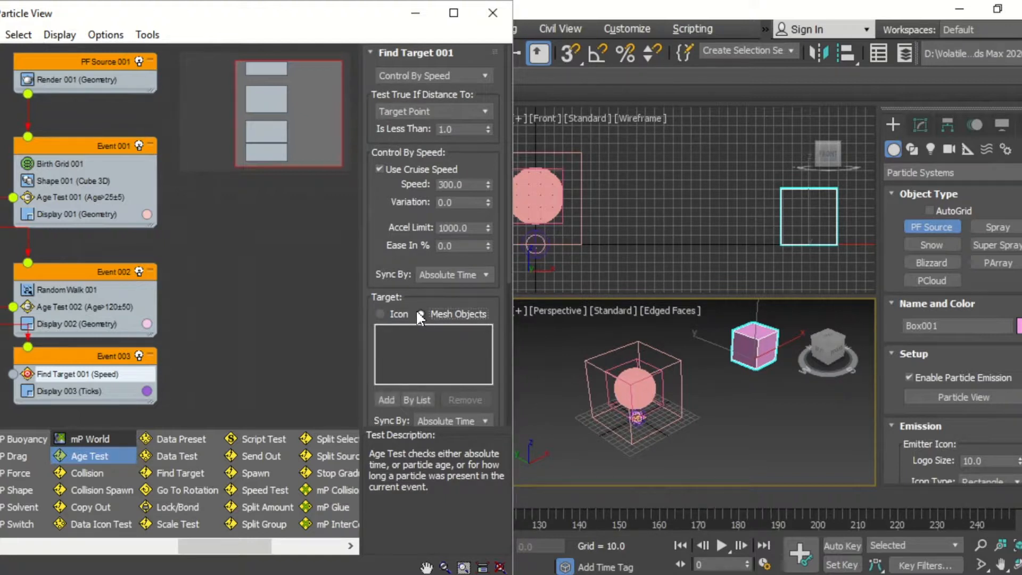
click(417, 400)
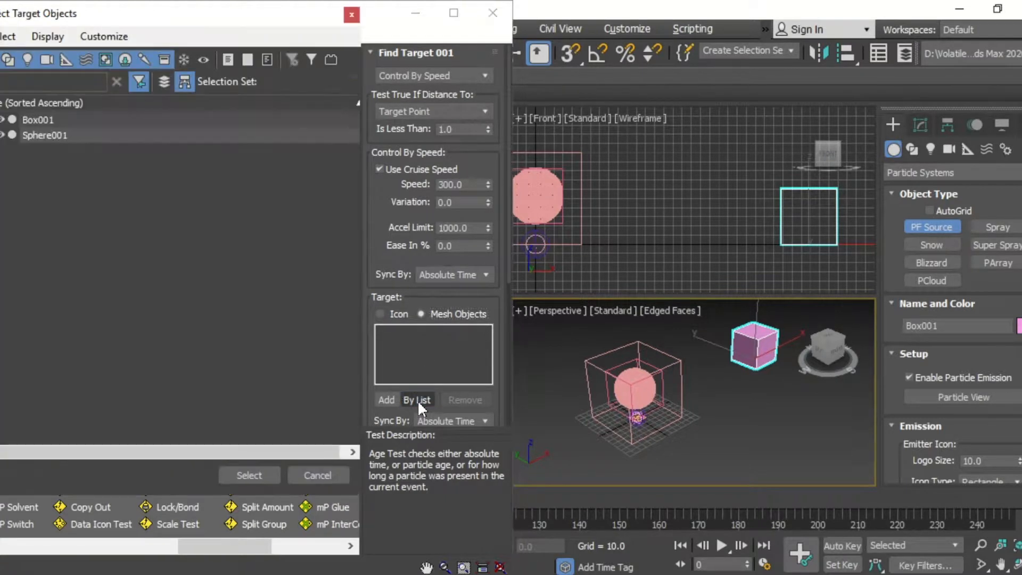
click(118, 120)
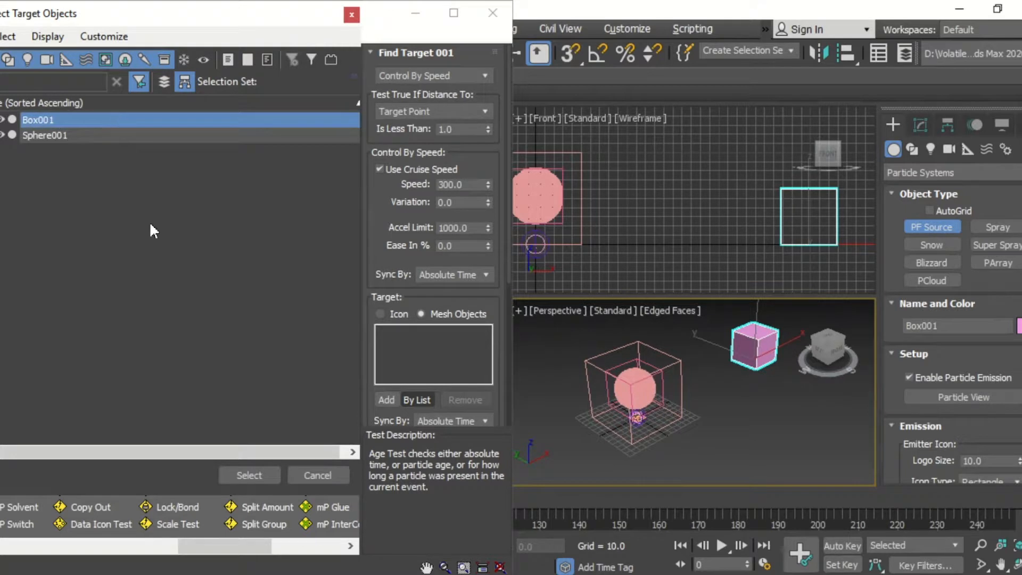
click(254, 476)
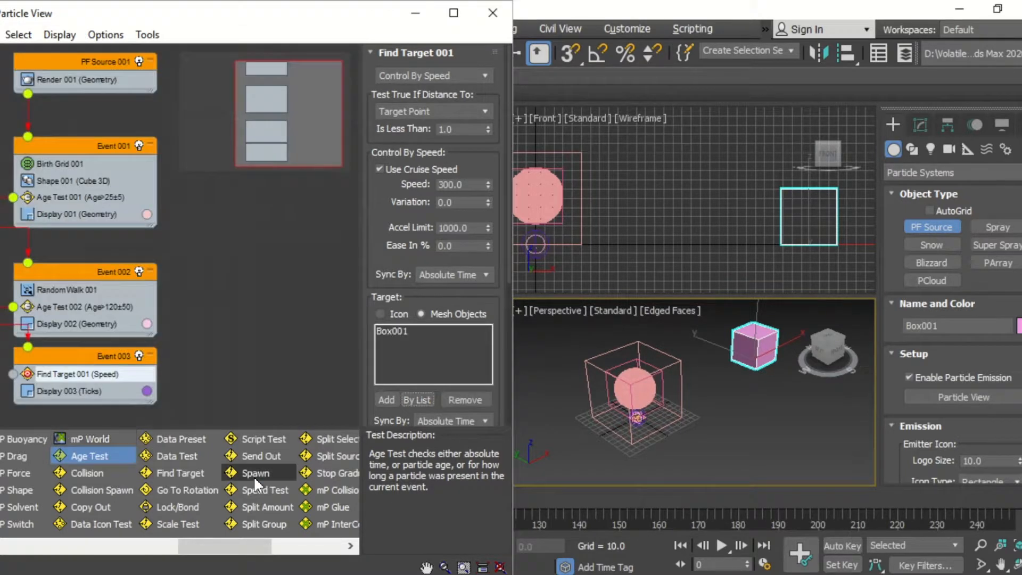
Change the display type of Event 003's particles to Geometry
click(105, 394)
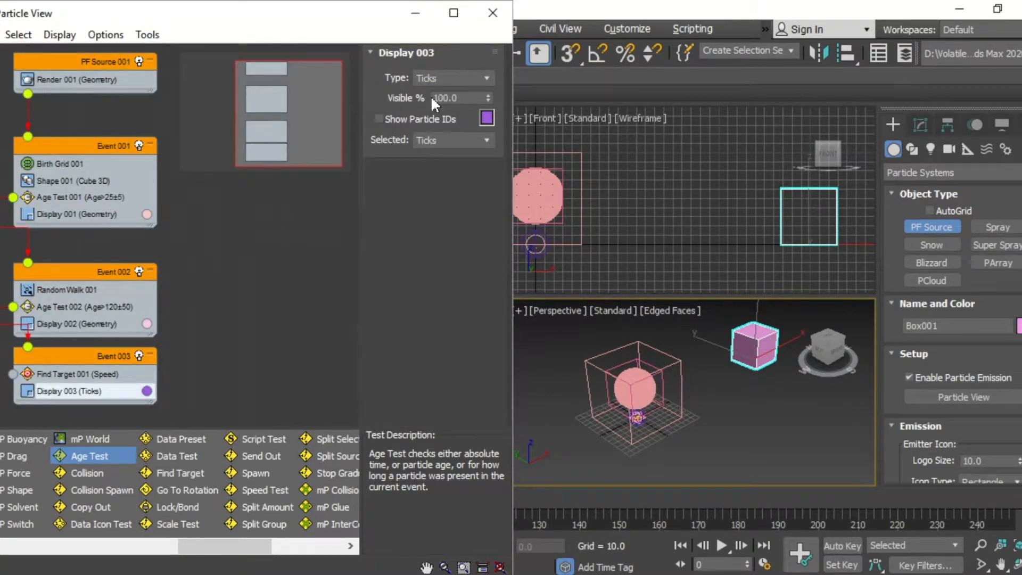
click(485, 79)
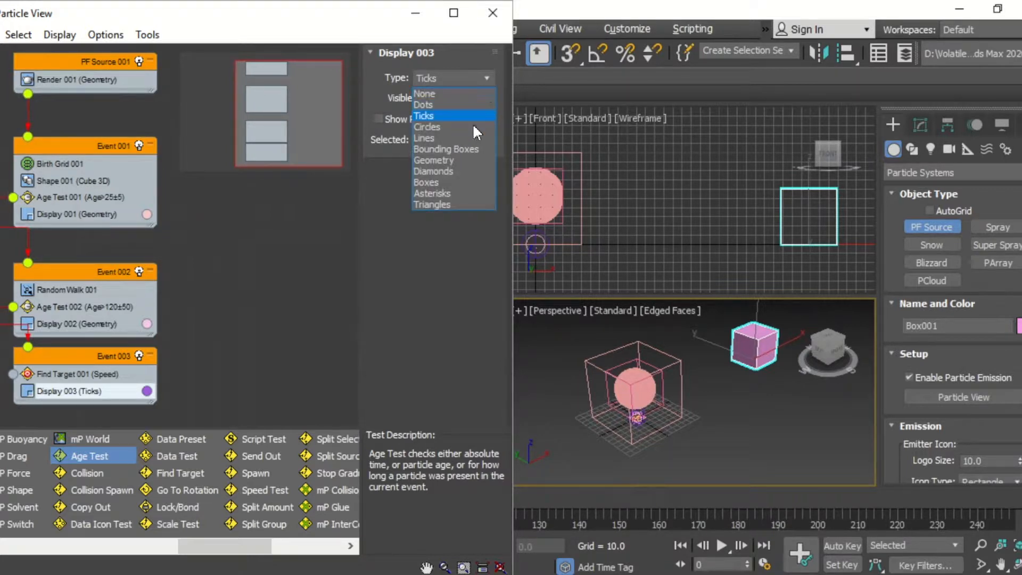
click(464, 161)
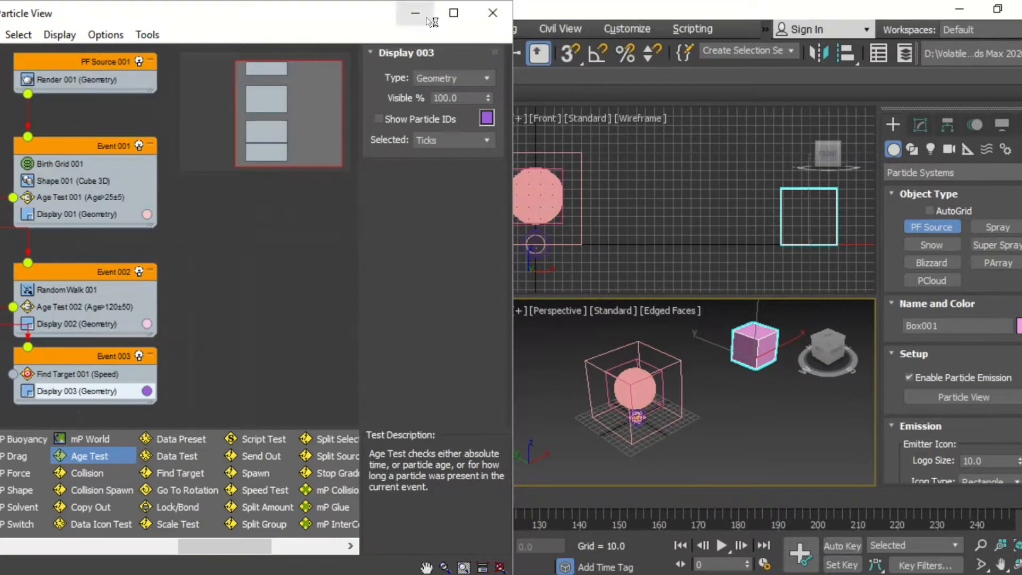
Minimize Particle View and scrub the timeline to frame 230 to check the particles travelling to the box
click(424, 17)
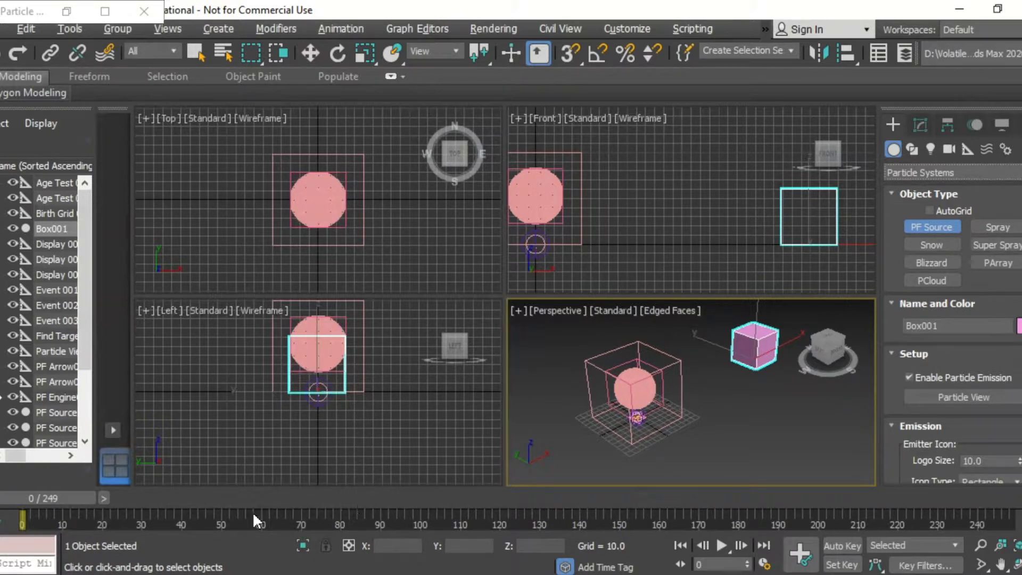
drag(52, 497, 190, 500)
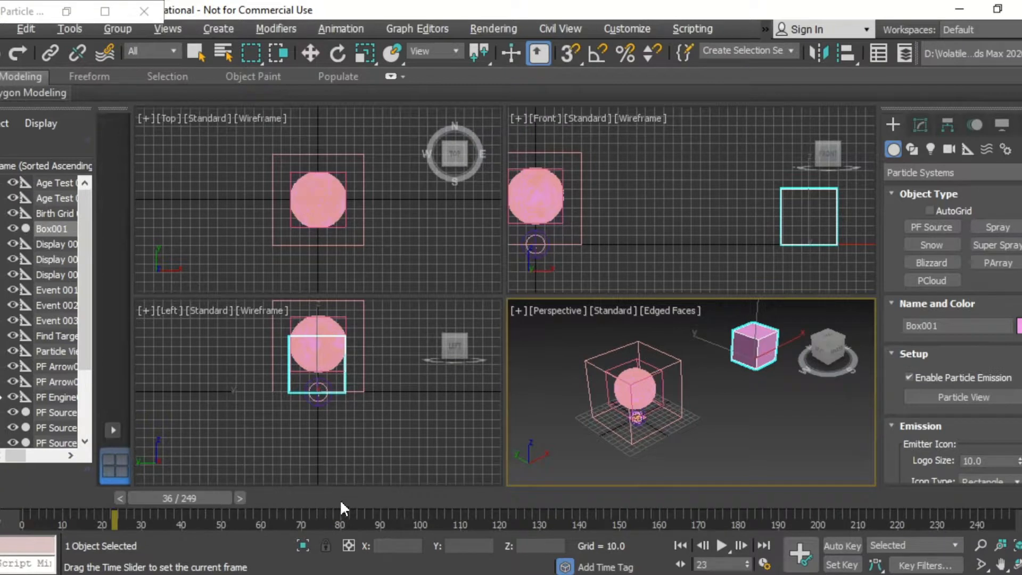
drag(411, 500, 461, 503)
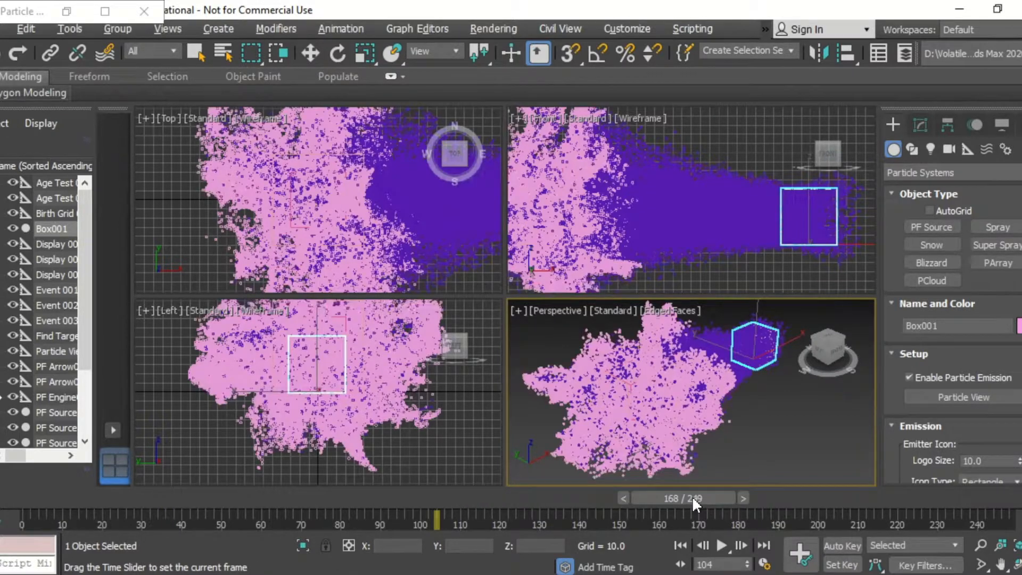
click(927, 498)
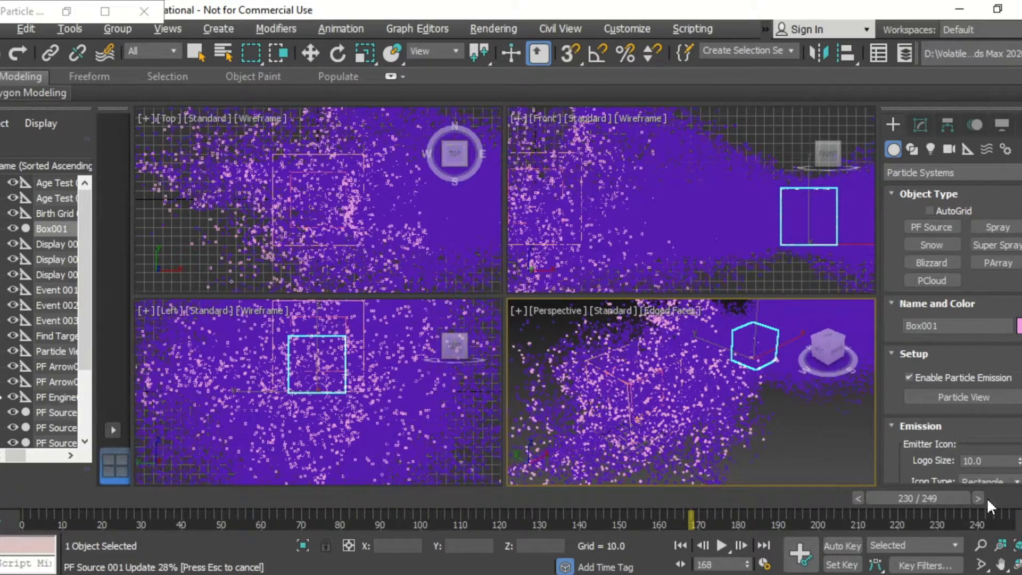
Scrub the timeline to frame 249 to check the particles passing the box, and return to the first frame
drag(925, 499, 994, 498)
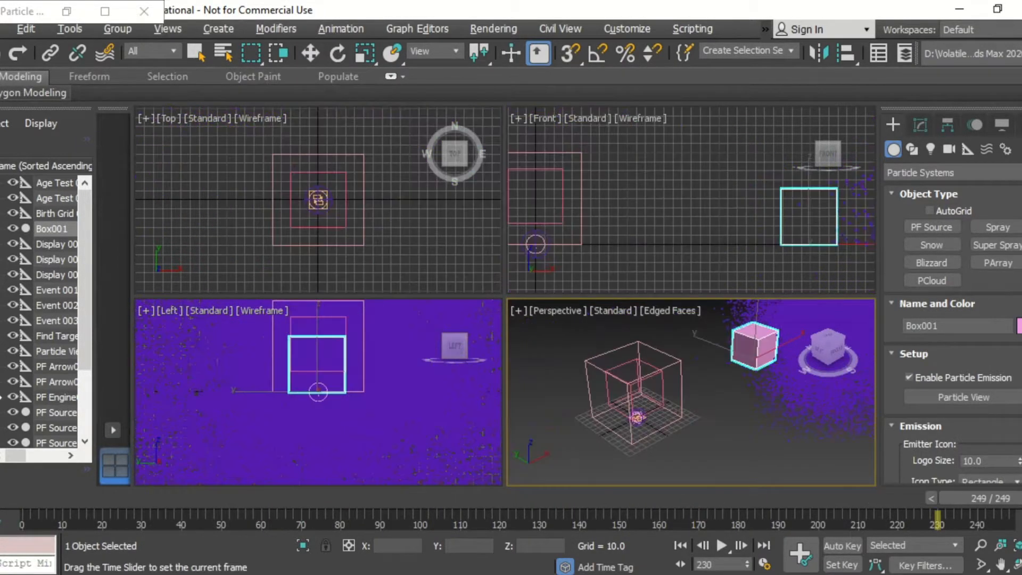
click(681, 545)
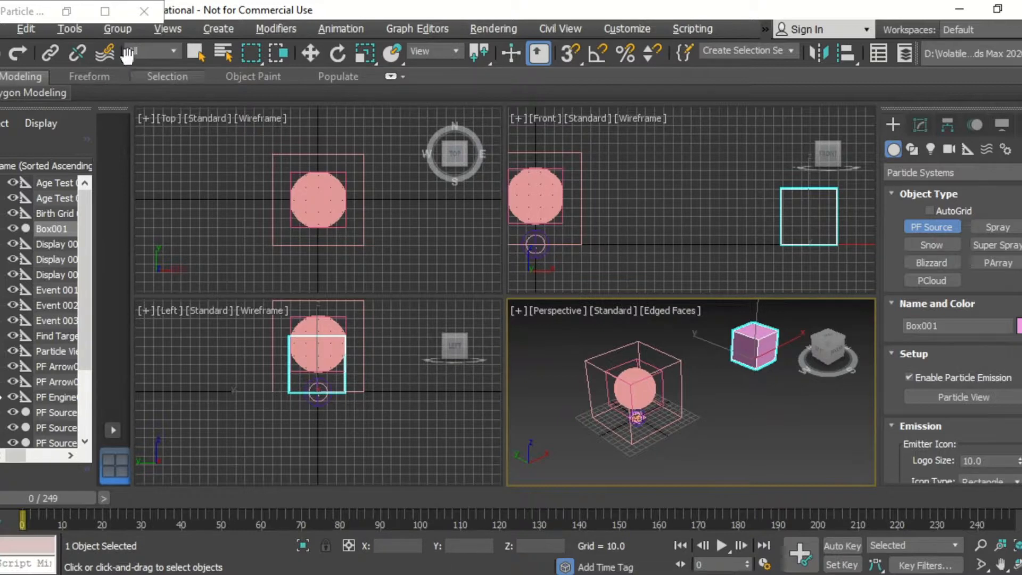
Restore Particle View, add a Stop operator as a new event below Event 003, and wire the Find Target test's output to it
click(66, 11)
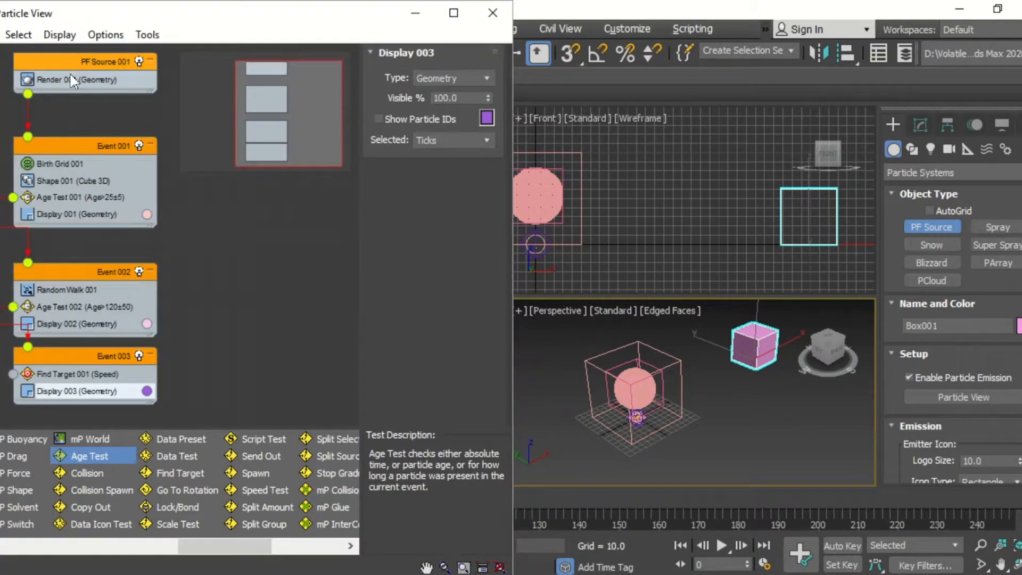
drag(185, 545, 137, 549)
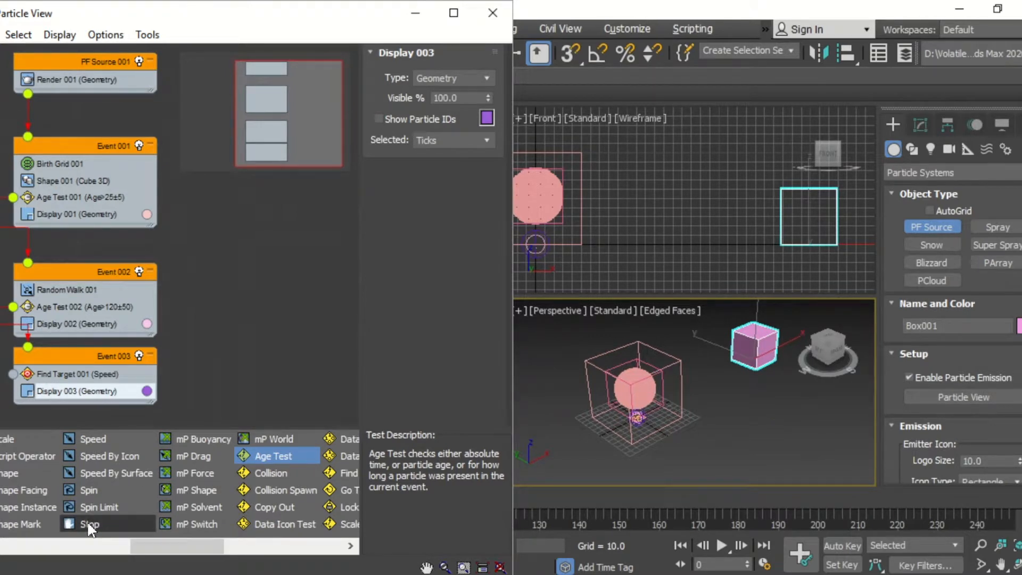
scroll(49, 407, down, 2)
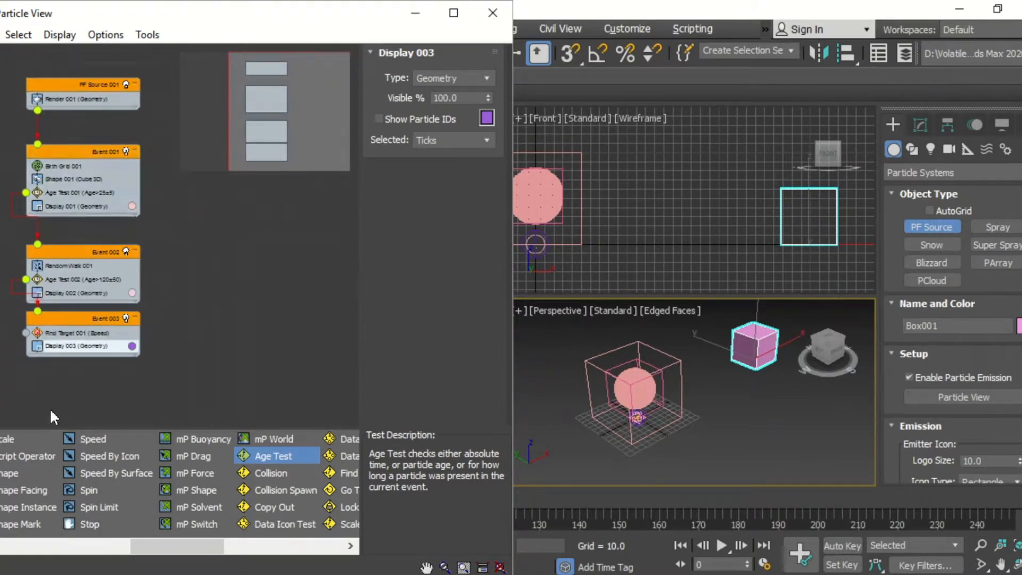
scroll(50, 407, up, 2)
drag(97, 526, 44, 362)
drag(110, 385, 75, 370)
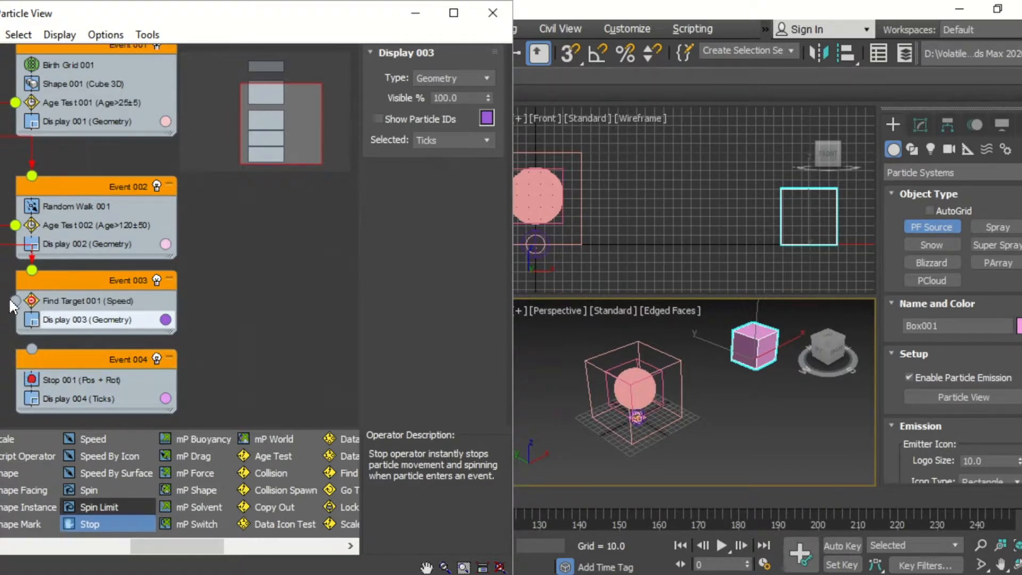
drag(15, 301, 28, 350)
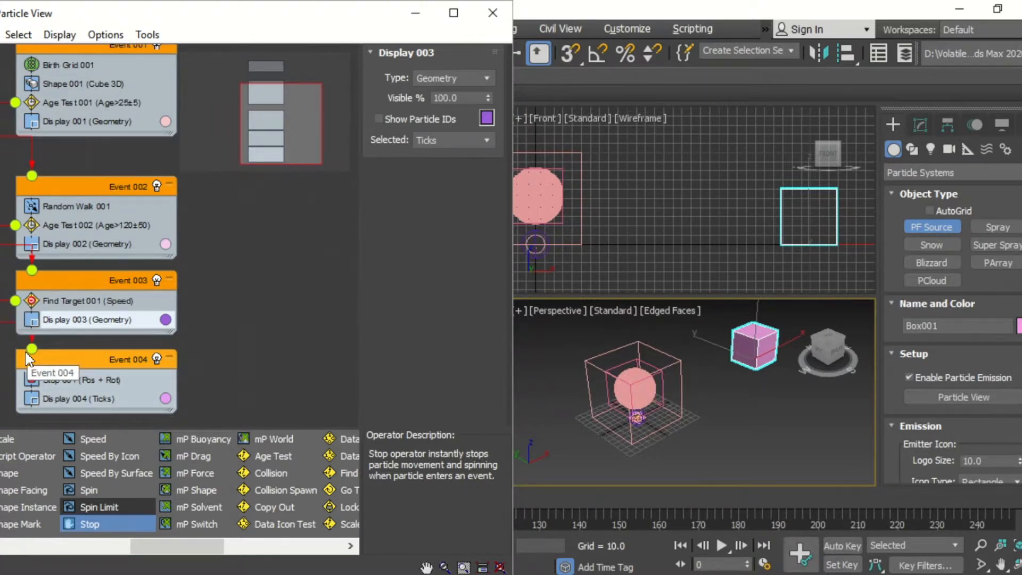
Change the display type of Event 004's particles to Geometry
click(53, 400)
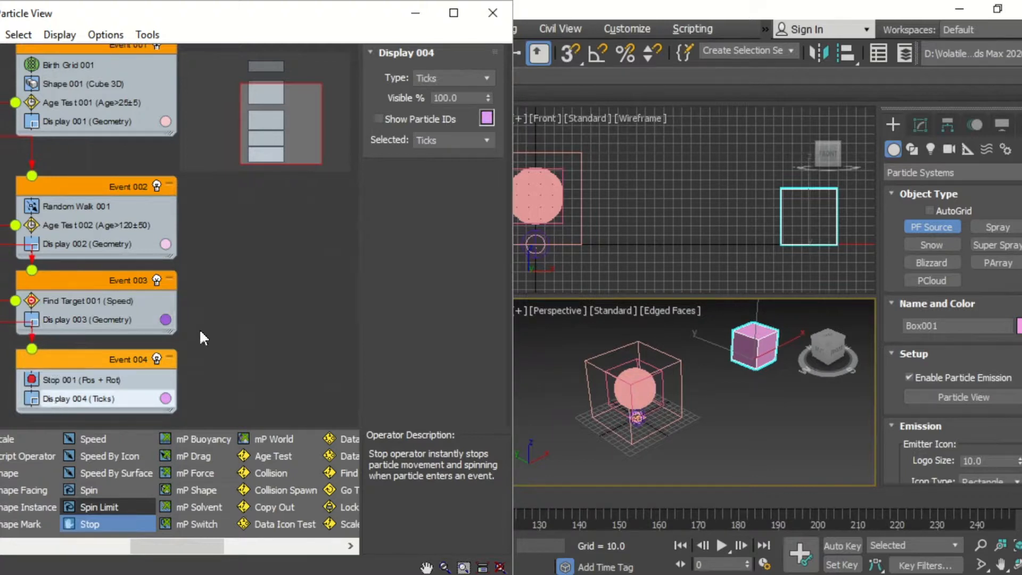
click(486, 77)
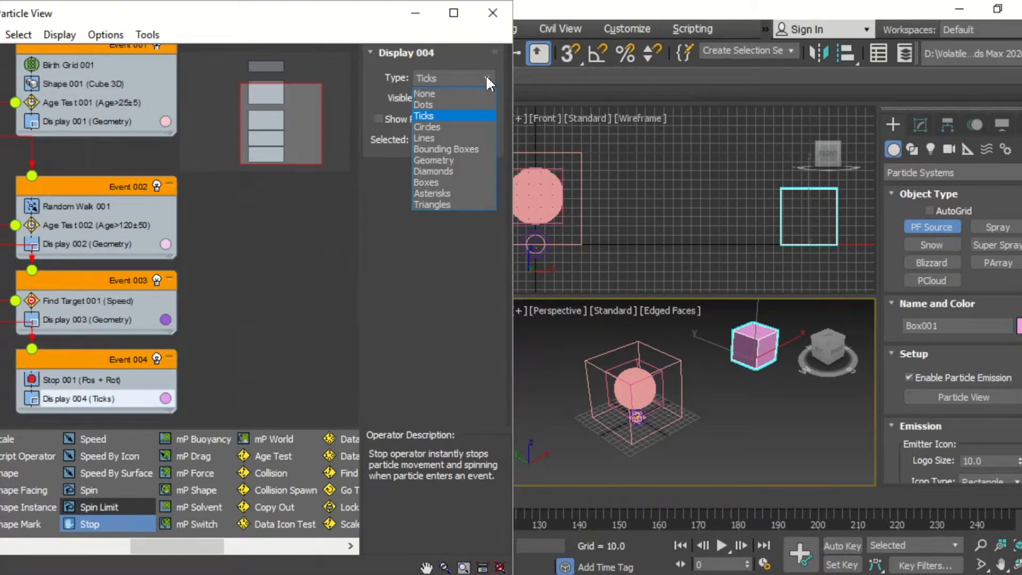
click(474, 161)
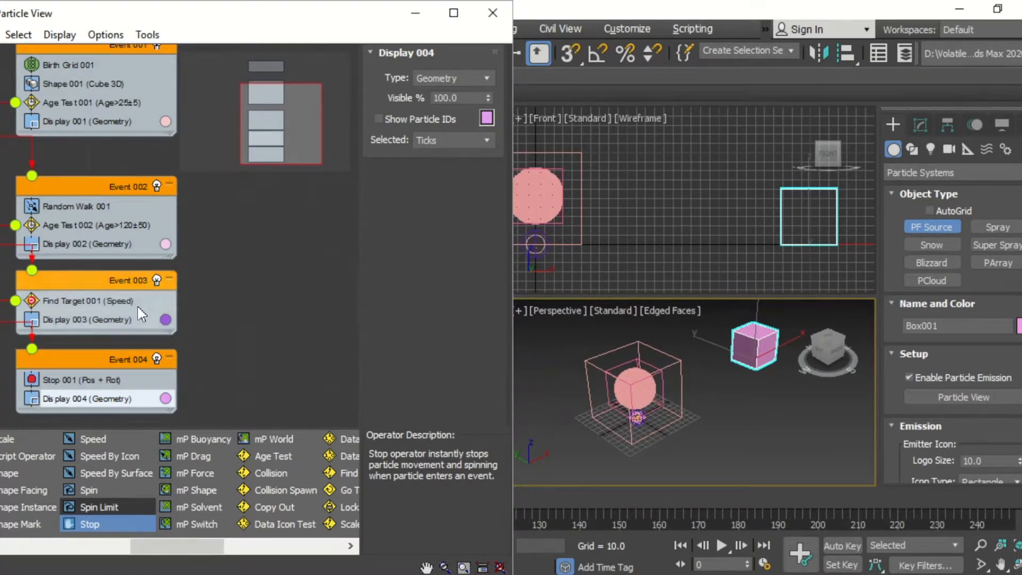
Set the Event 003 Find Target test to Control By Time
click(107, 300)
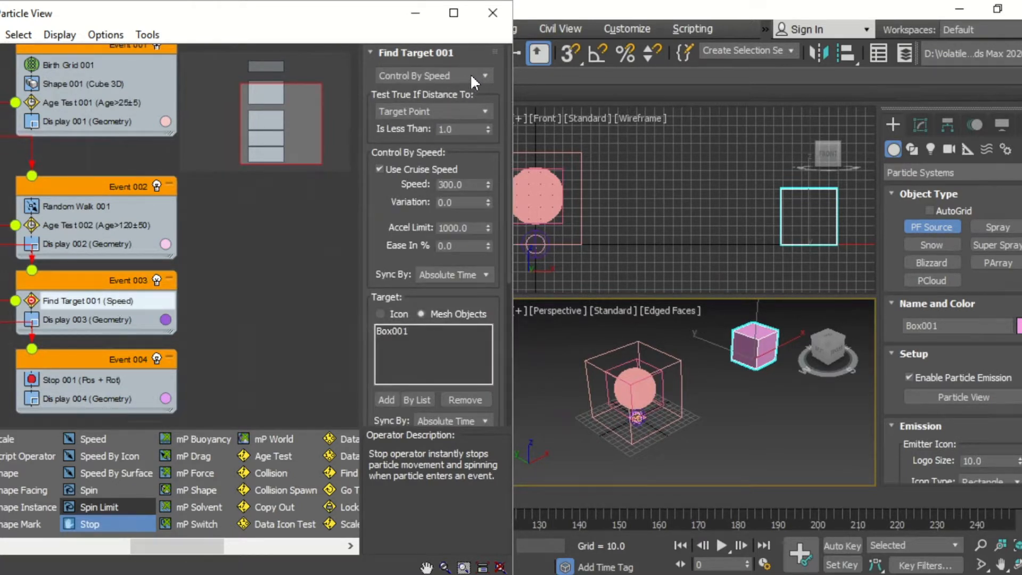
click(486, 78)
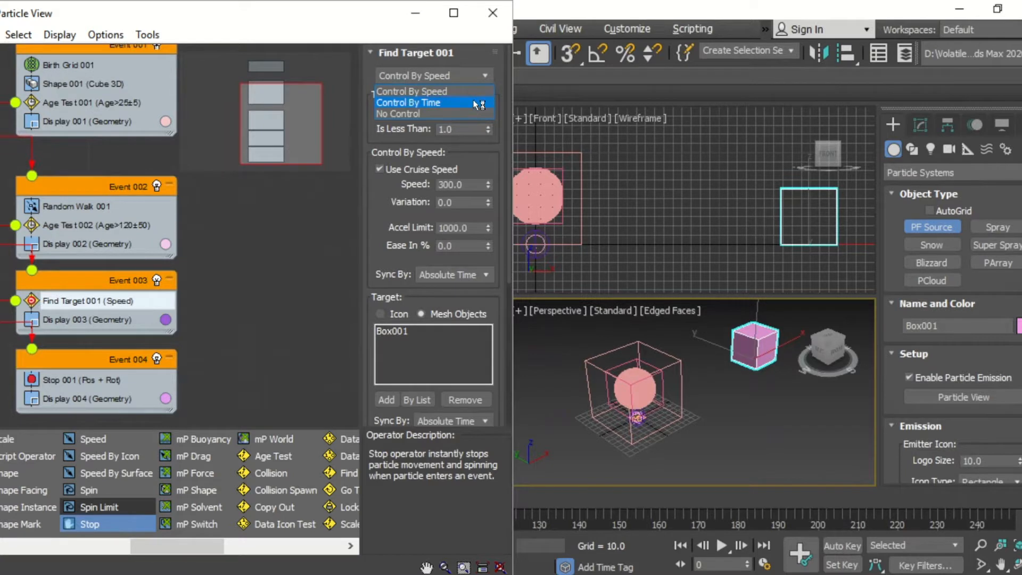
click(473, 101)
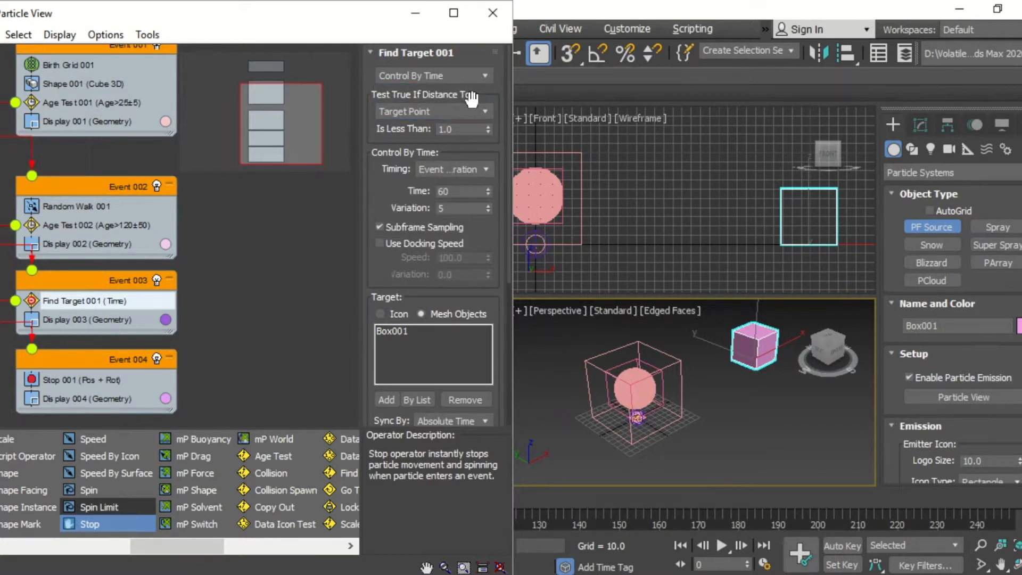
Minimize Particle View and scrub the timeline through to its end to check the particles stopping at the box
click(416, 12)
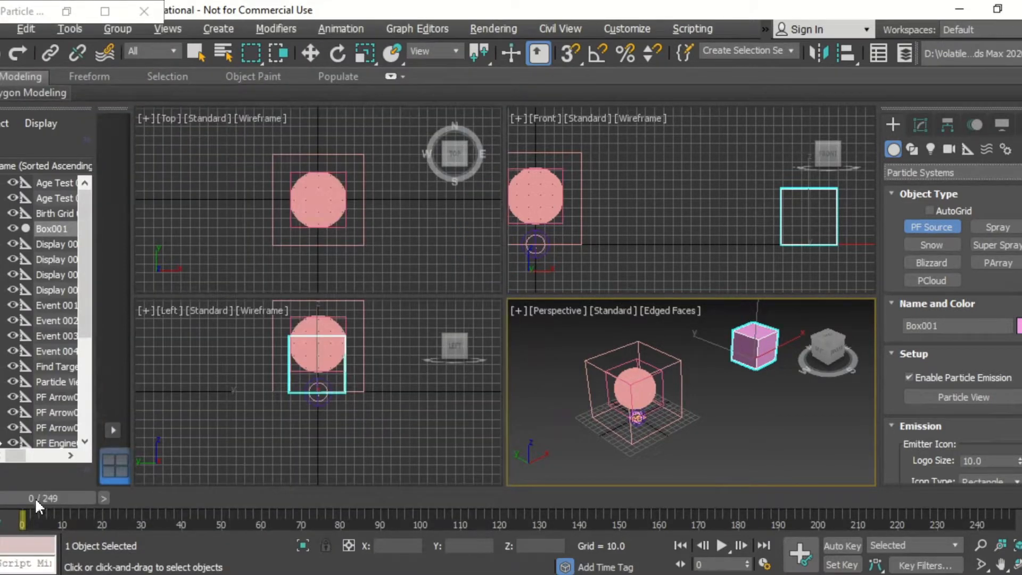
drag(34, 493, 399, 500)
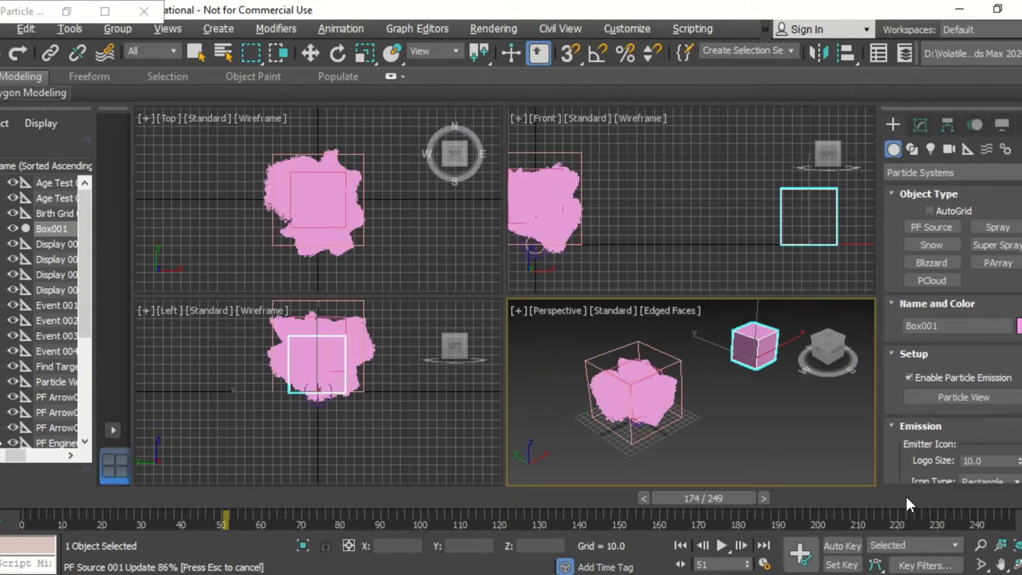
drag(907, 497, 990, 498)
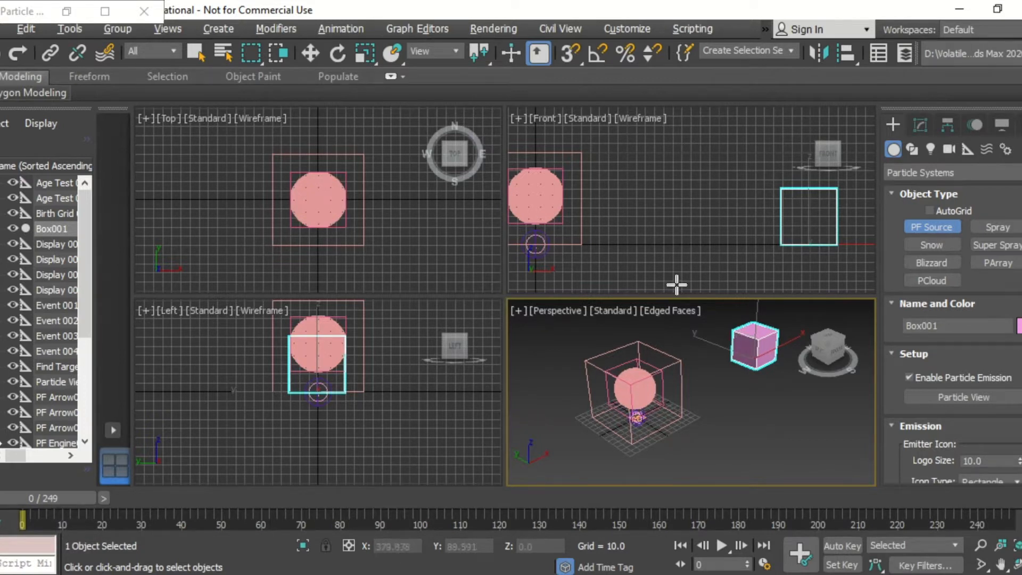
In Box001's object properties, enable Display as Box and turn off Renderable
click(197, 49)
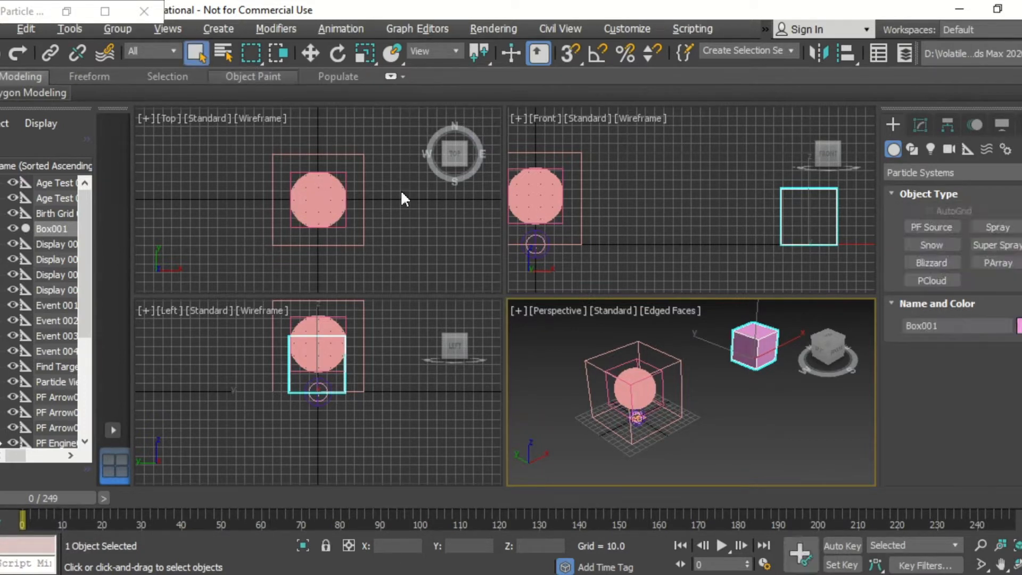
right_click(740, 342)
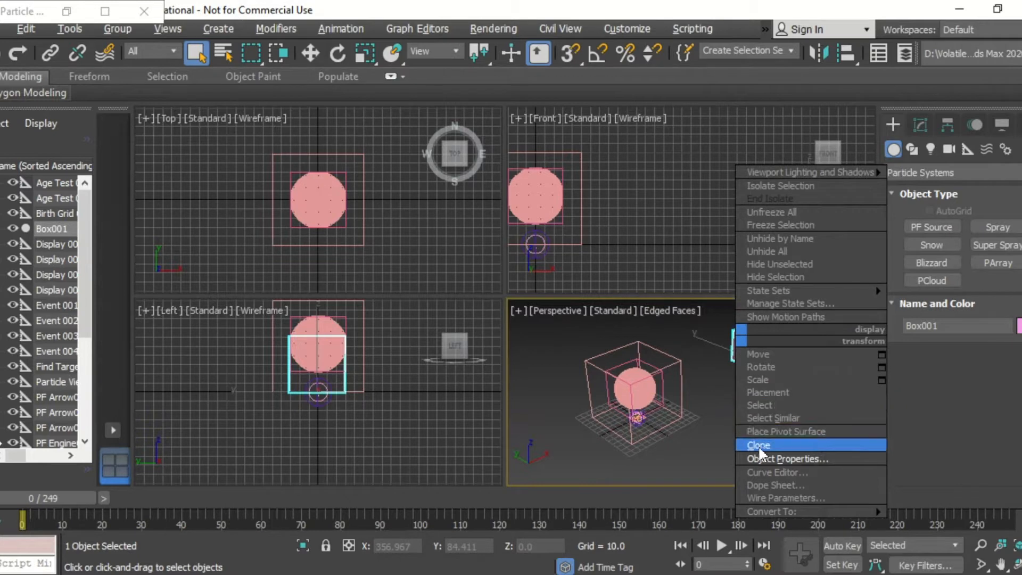
click(760, 459)
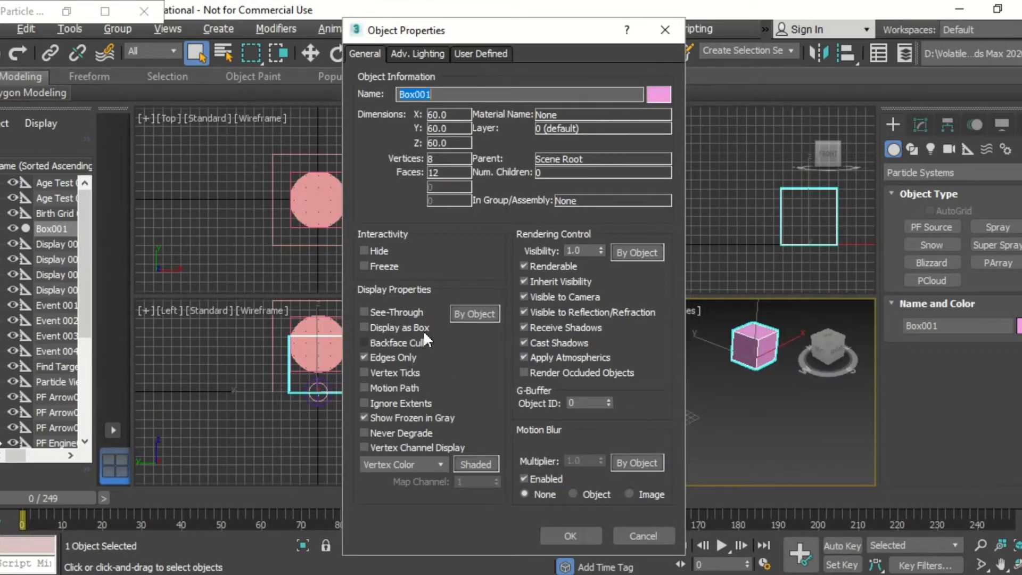
click(391, 325)
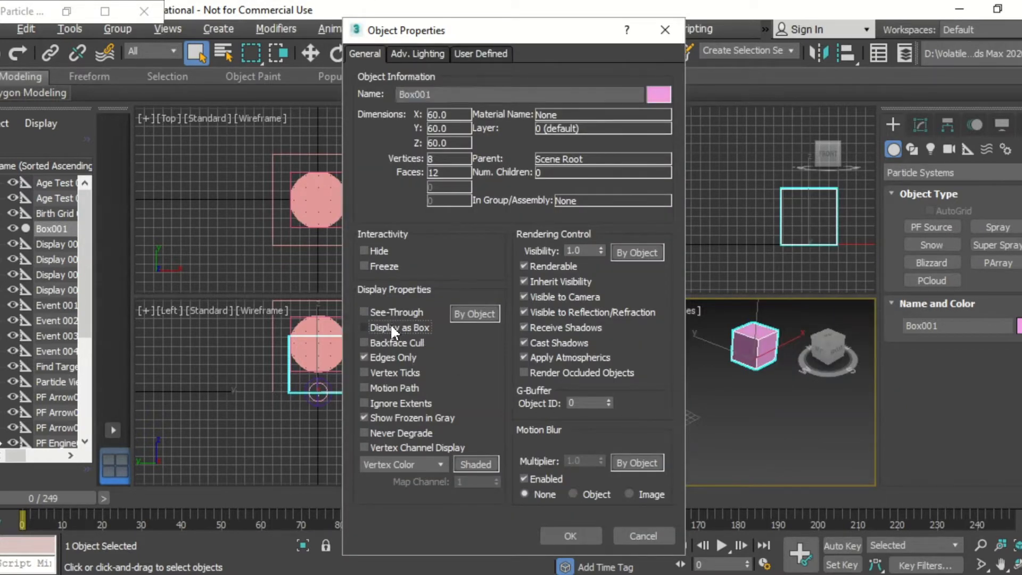
click(538, 265)
click(572, 535)
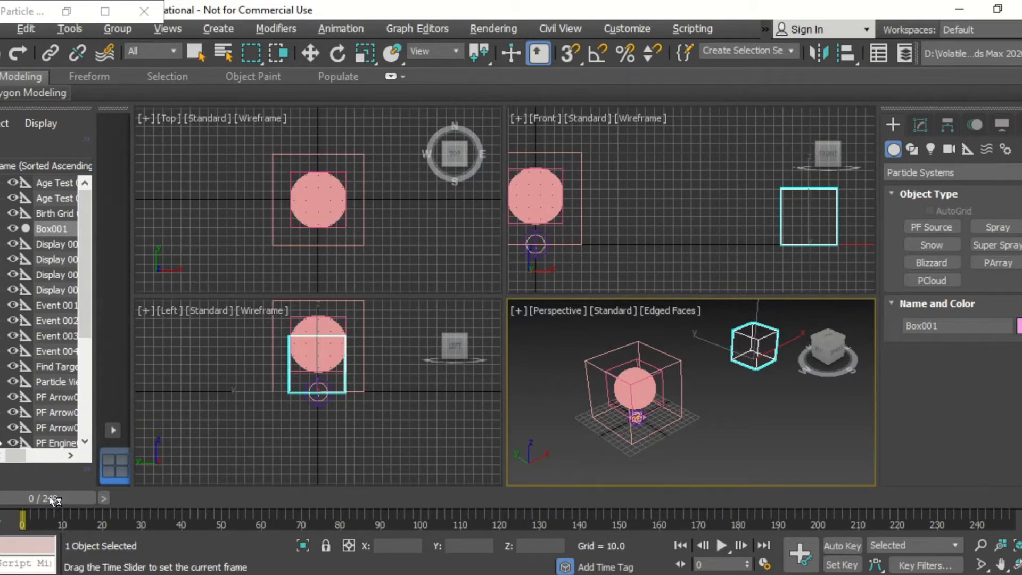
Scrub the timeline to about frame 235 to check the particles gathering inside the target box
drag(85, 494, 328, 496)
drag(508, 498, 558, 501)
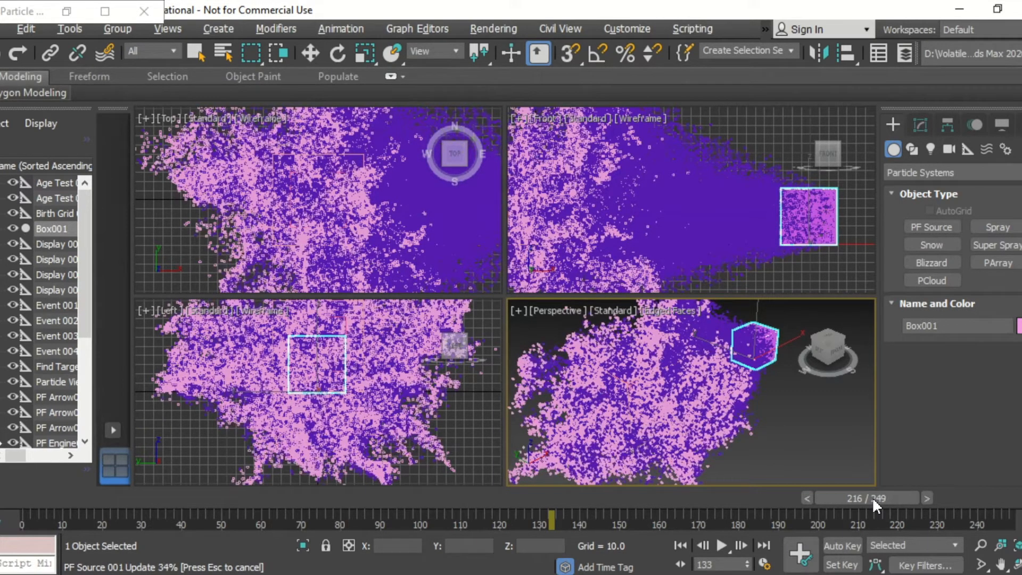
drag(873, 500, 922, 501)
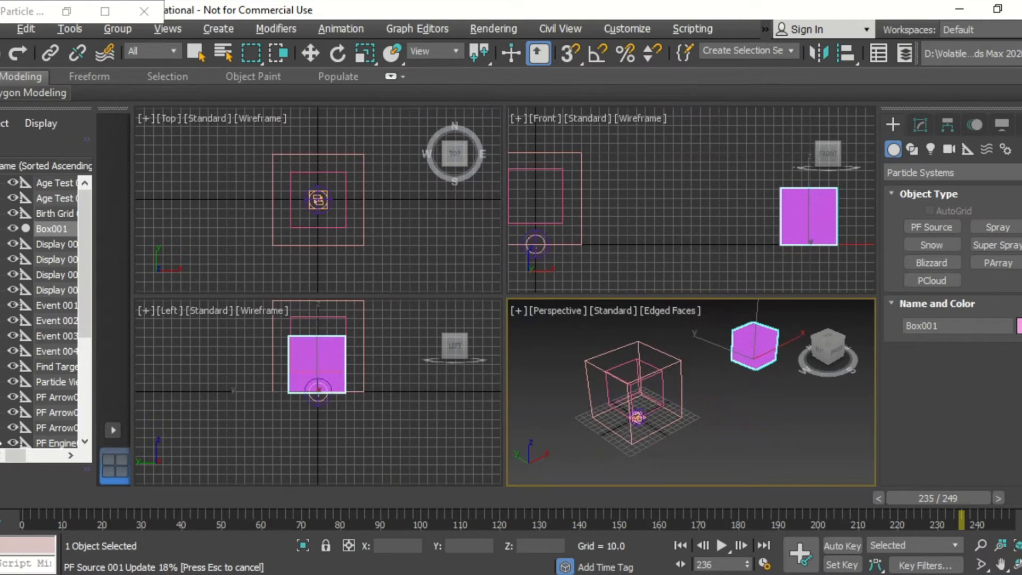
Play the rendered Particles Attracting.avi in Windows Media Player
right_click(285, 574)
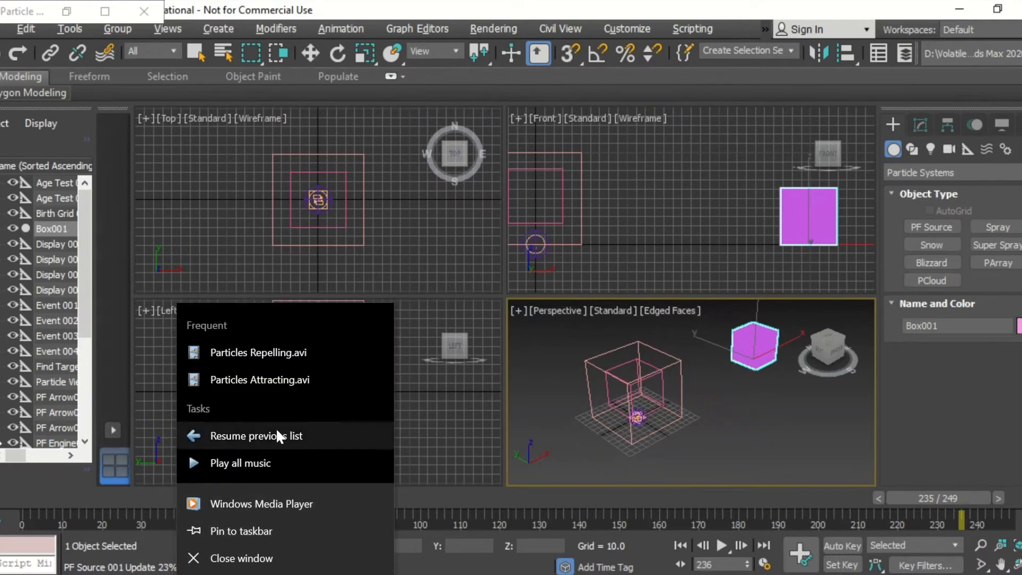
click(282, 378)
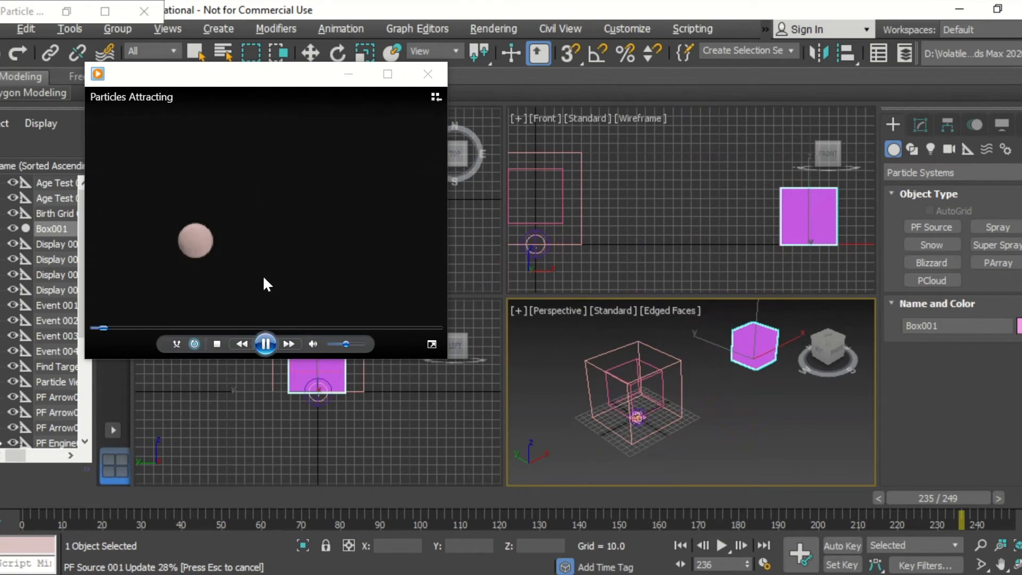